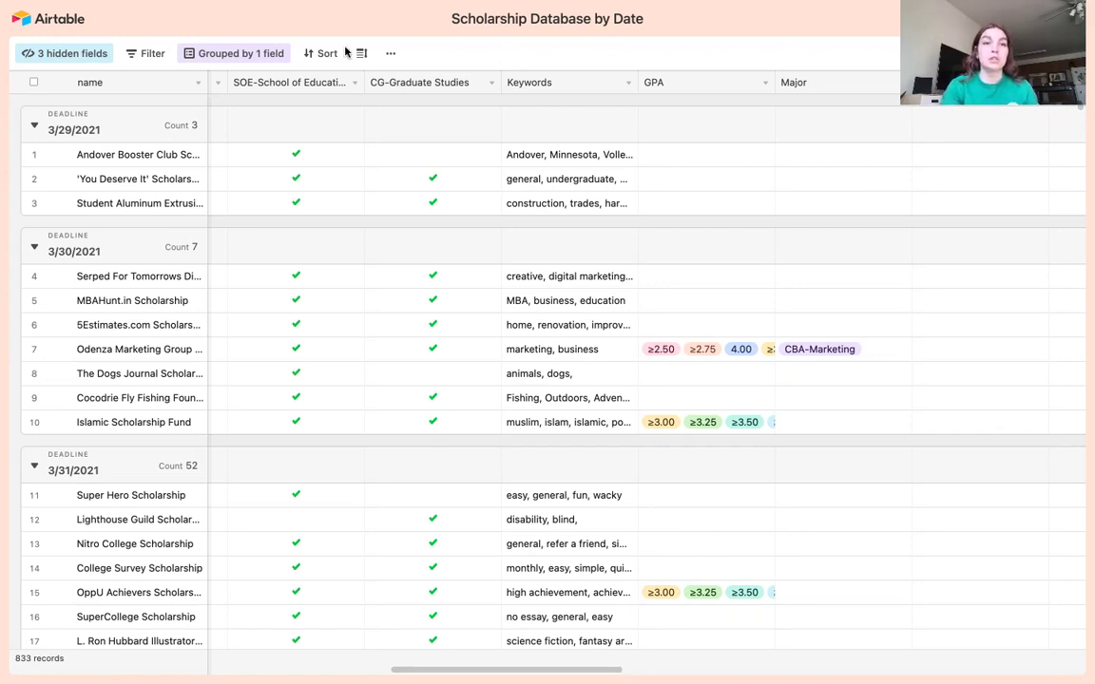
Step: Add a filter condition on the Major field using 'has any of'
{"action": "left_click", "coordinate": [152, 54]}
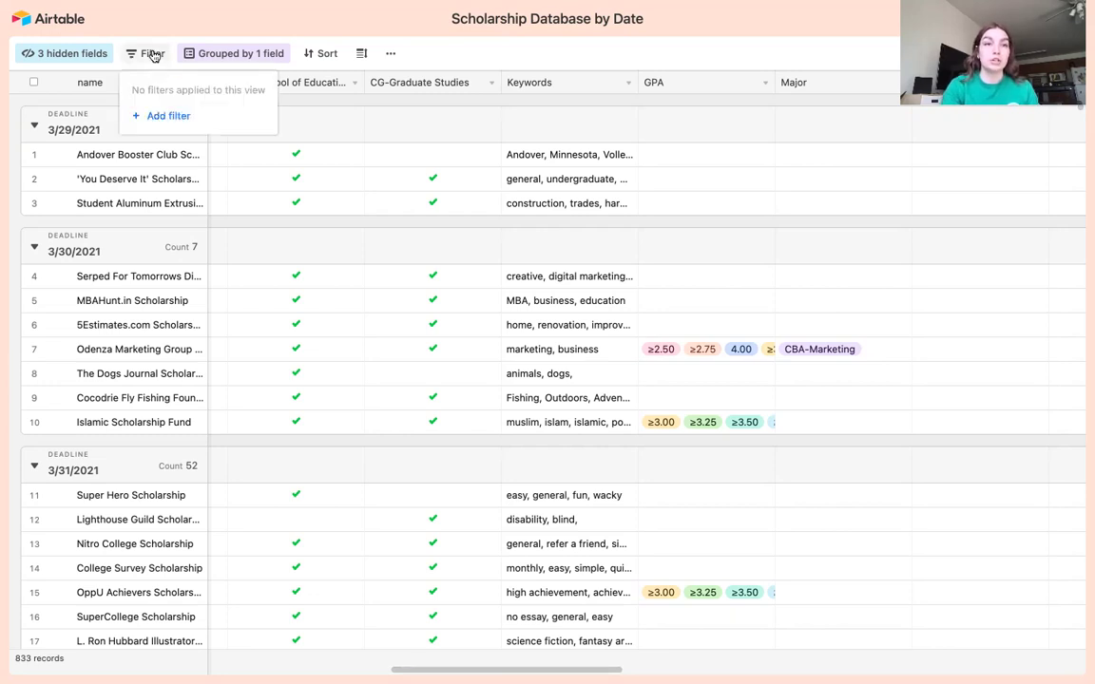
{"action": "left_click", "coordinate": [165, 117]}
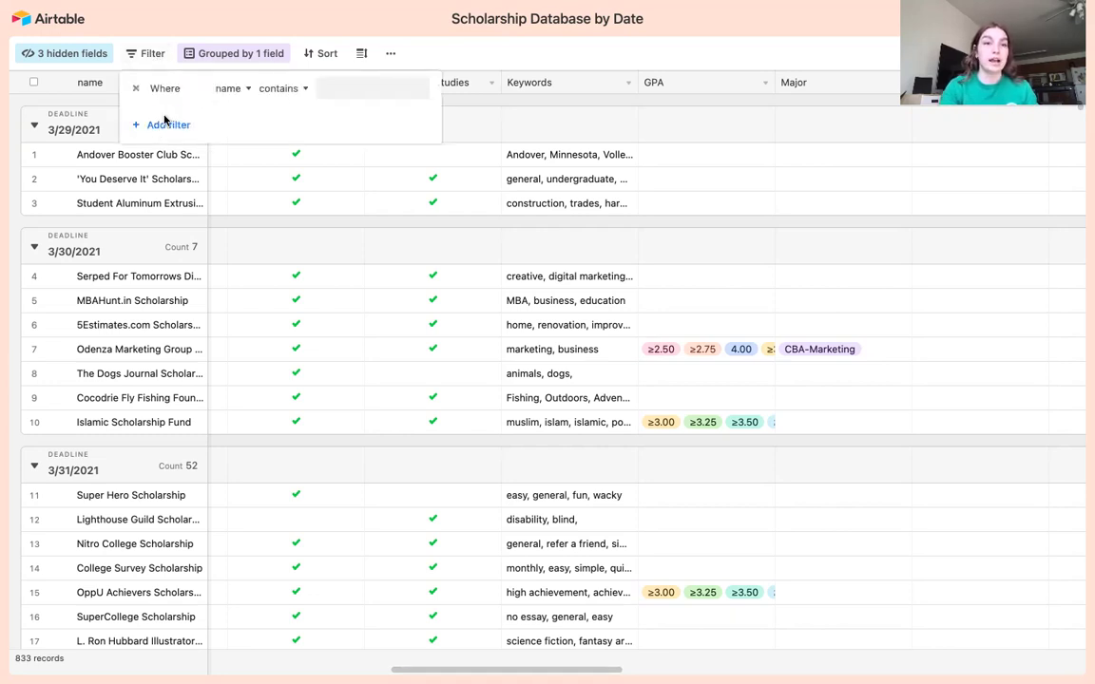
{"action": "left_click", "coordinate": [238, 90]}
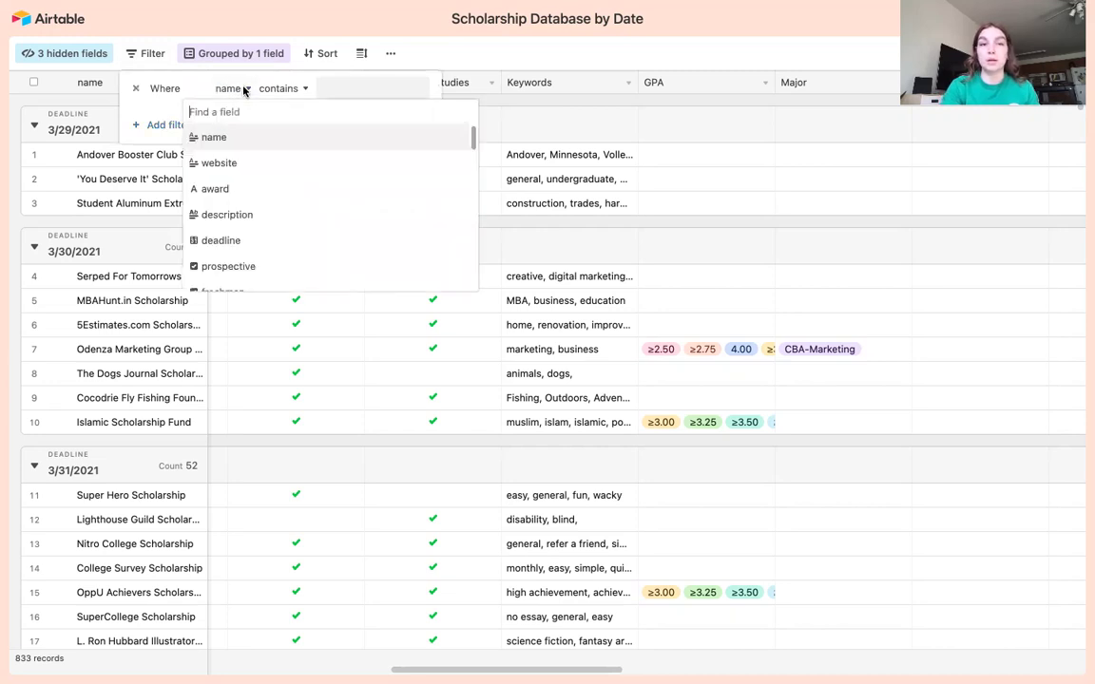
{"action": "scroll", "coordinate": [265, 244], "scroll_direction": "down", "scroll_amount": 3}
{"action": "scroll", "coordinate": [262, 242], "scroll_direction": "down", "scroll_amount": 3}
{"action": "scroll", "coordinate": [264, 241], "scroll_direction": "down", "scroll_amount": 2}
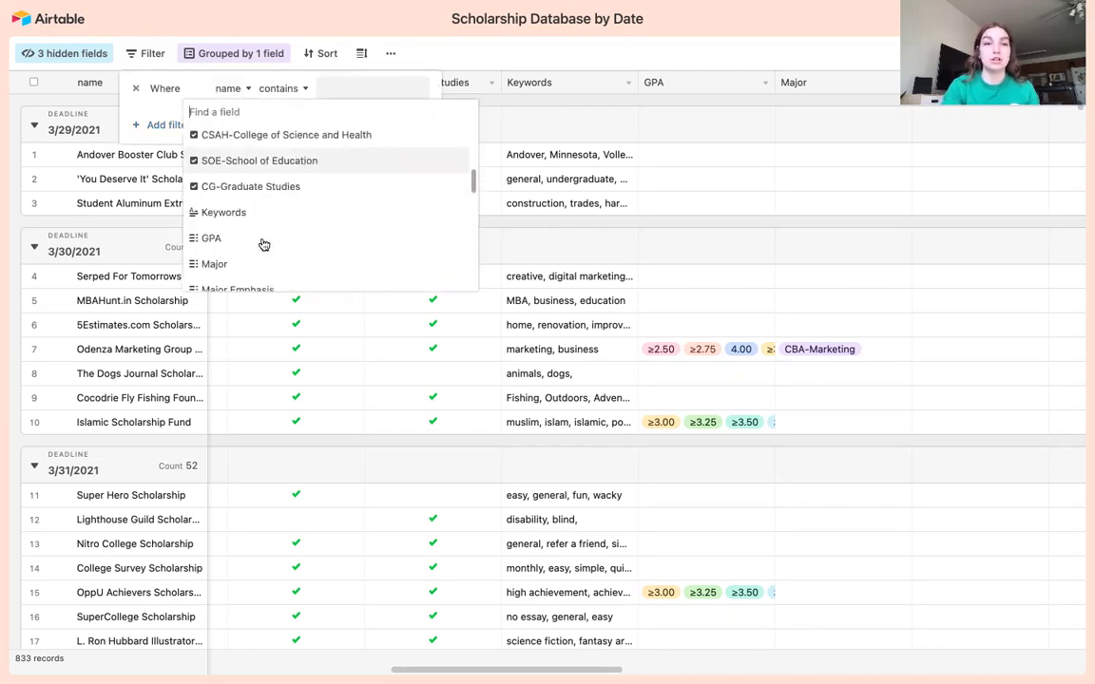
{"action": "scroll", "coordinate": [256, 236], "scroll_direction": "down", "scroll_amount": 1}
{"action": "left_click", "coordinate": [251, 225]}
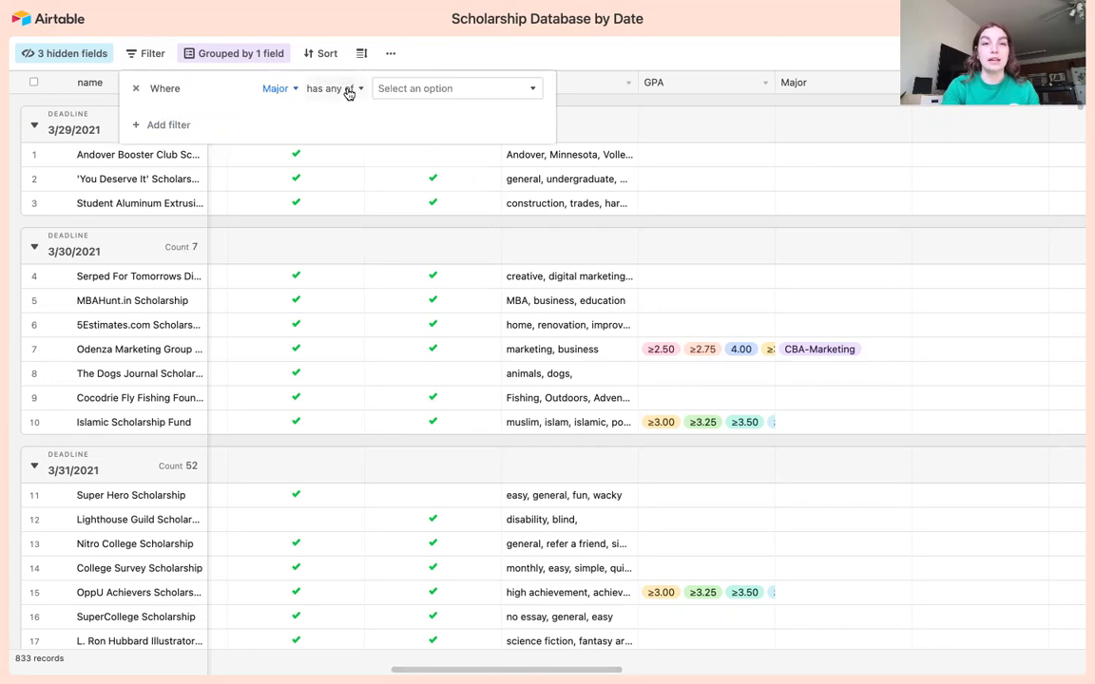
{"action": "left_click", "coordinate": [351, 90]}
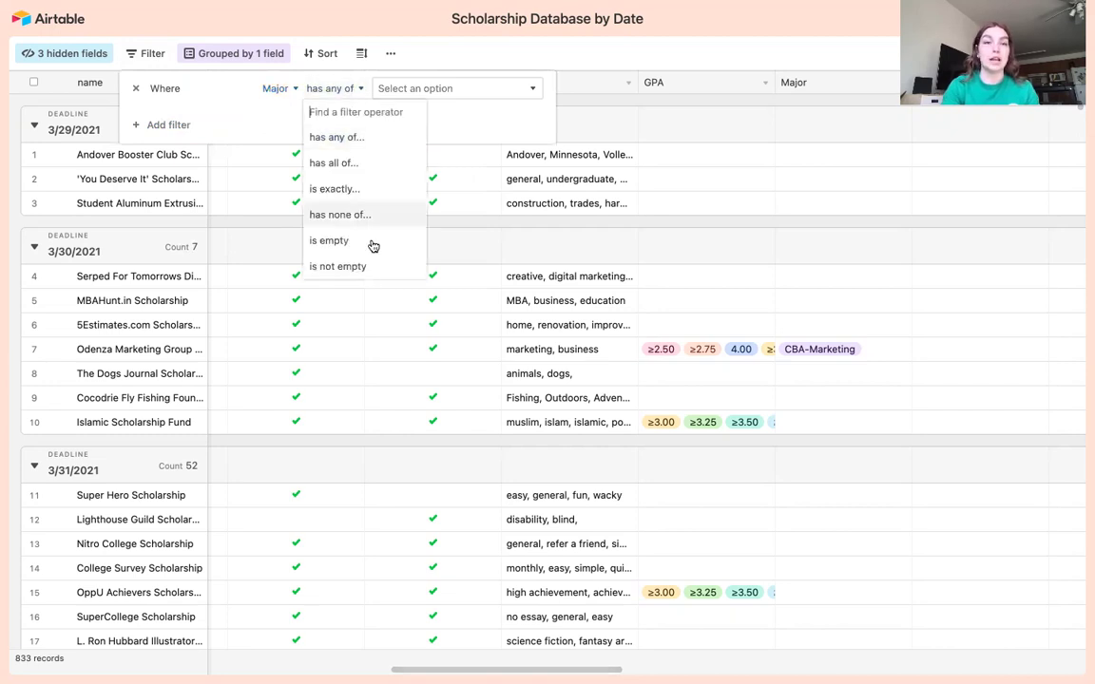
{"action": "left_click", "coordinate": [357, 138]}
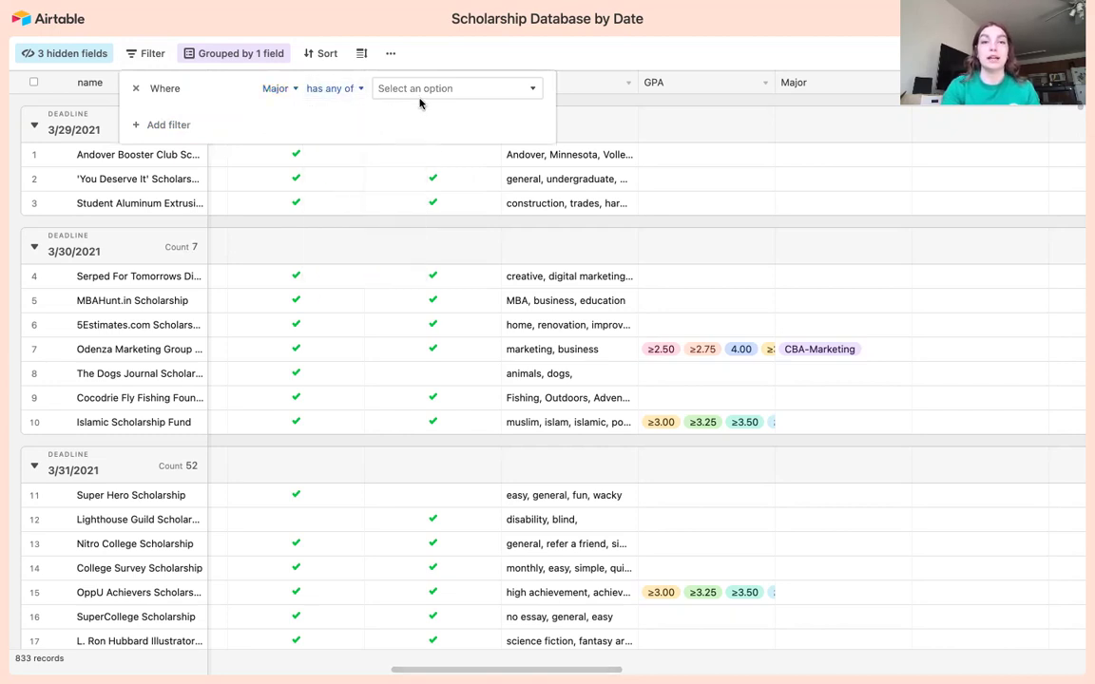
Step: Choose CSAH-Biology as the Major value, cutting the table to 6 records
{"action": "left_click", "coordinate": [420, 95]}
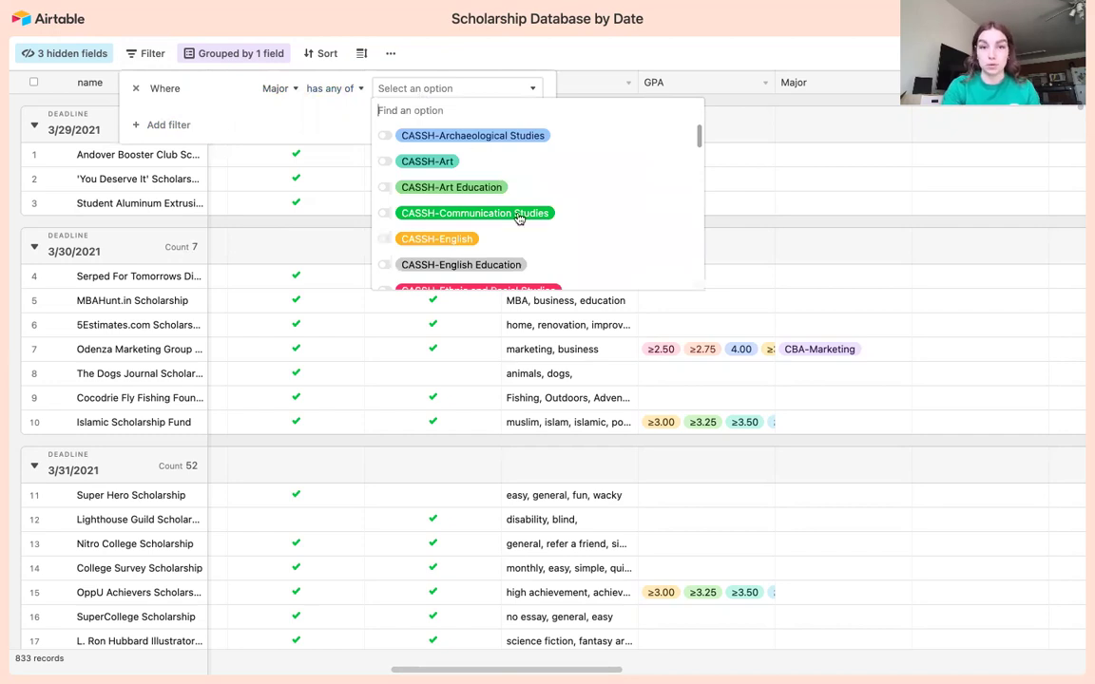
{"action": "scroll", "coordinate": [519, 217], "scroll_direction": "down", "scroll_amount": 2}
{"action": "scroll", "coordinate": [520, 218], "scroll_direction": "down", "scroll_amount": 2}
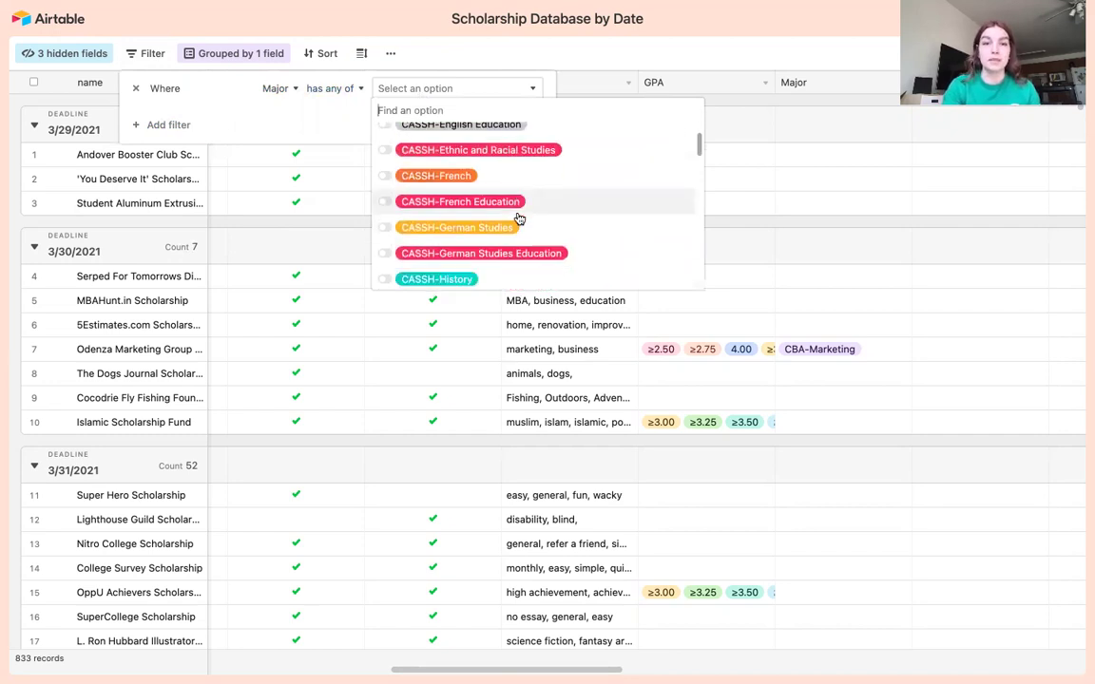
{"action": "scroll", "coordinate": [520, 218], "scroll_direction": "down", "scroll_amount": 2}
{"action": "scroll", "coordinate": [520, 218], "scroll_direction": "down", "scroll_amount": 2}
{"action": "scroll", "coordinate": [520, 218], "scroll_direction": "down", "scroll_amount": 2}
{"action": "scroll", "coordinate": [520, 218], "scroll_direction": "down", "scroll_amount": 2}
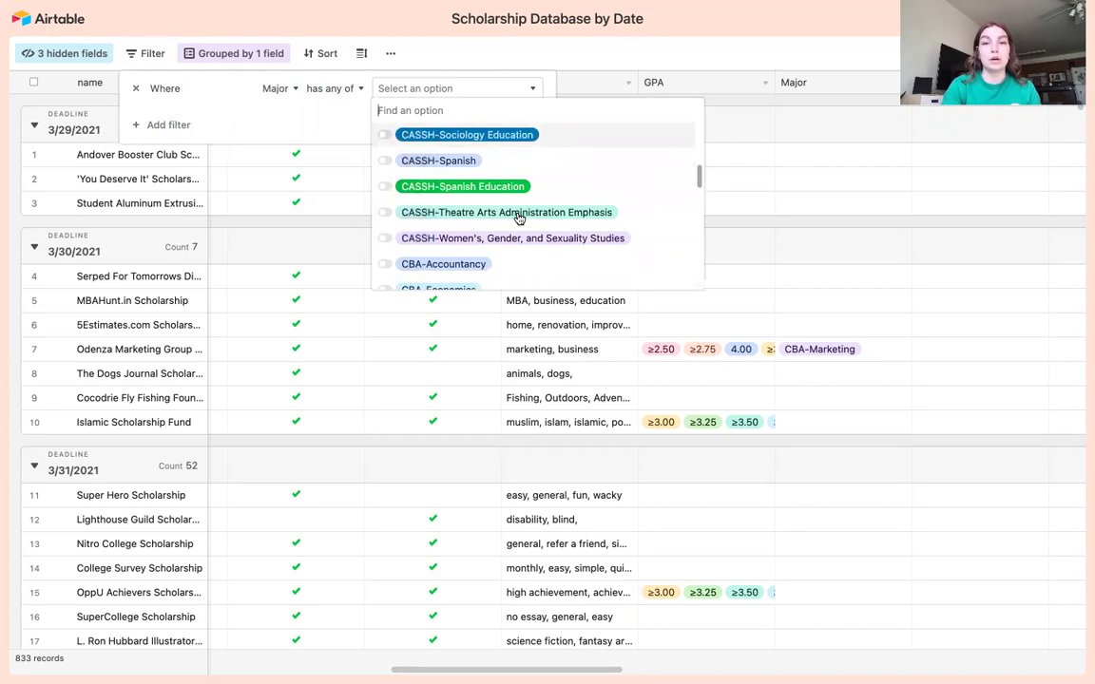
{"action": "scroll", "coordinate": [520, 217], "scroll_direction": "down", "scroll_amount": 2}
{"action": "scroll", "coordinate": [519, 217], "scroll_direction": "down", "scroll_amount": 2}
{"action": "scroll", "coordinate": [520, 220], "scroll_direction": "down", "scroll_amount": 1}
{"action": "scroll", "coordinate": [520, 220], "scroll_direction": "down", "scroll_amount": 3}
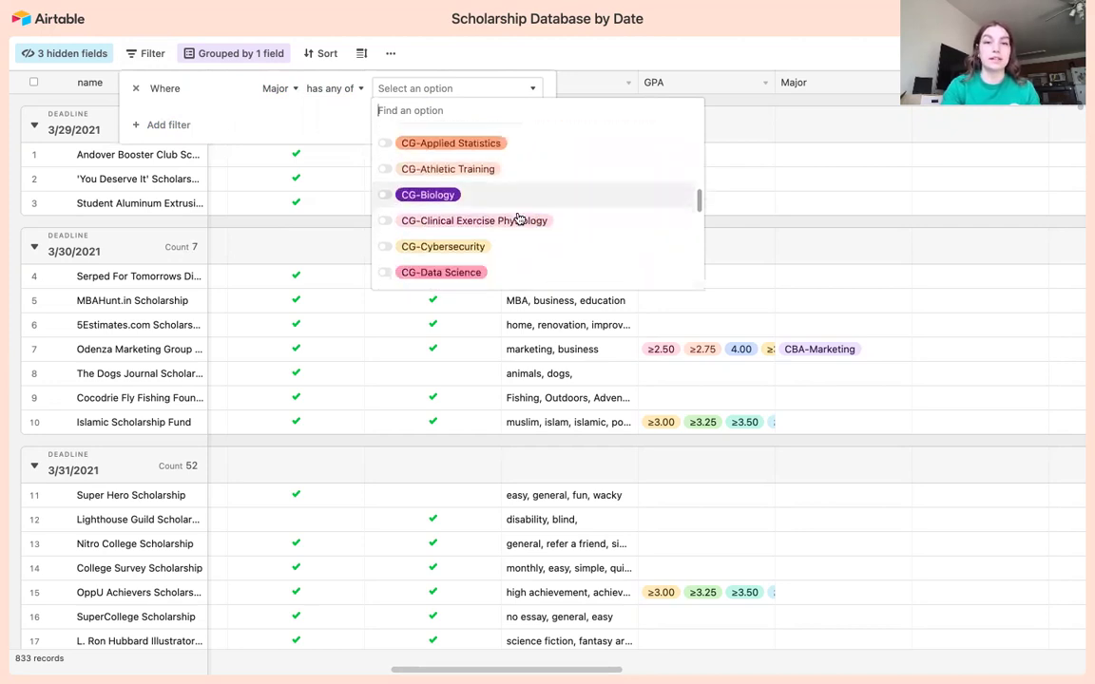
{"action": "scroll", "coordinate": [520, 220], "scroll_direction": "down", "scroll_amount": 1}
{"action": "scroll", "coordinate": [460, 195], "scroll_direction": "up", "scroll_amount": 1}
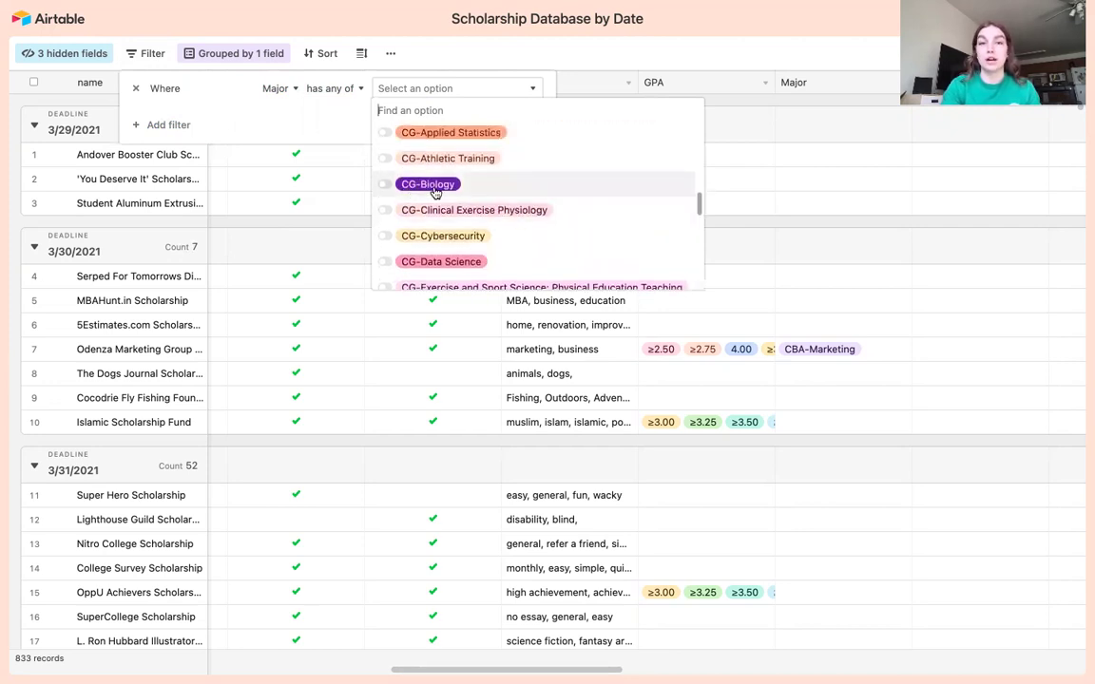
{"action": "scroll", "coordinate": [497, 190], "scroll_direction": "down", "scroll_amount": 2}
{"action": "scroll", "coordinate": [497, 190], "scroll_direction": "down", "scroll_amount": 2}
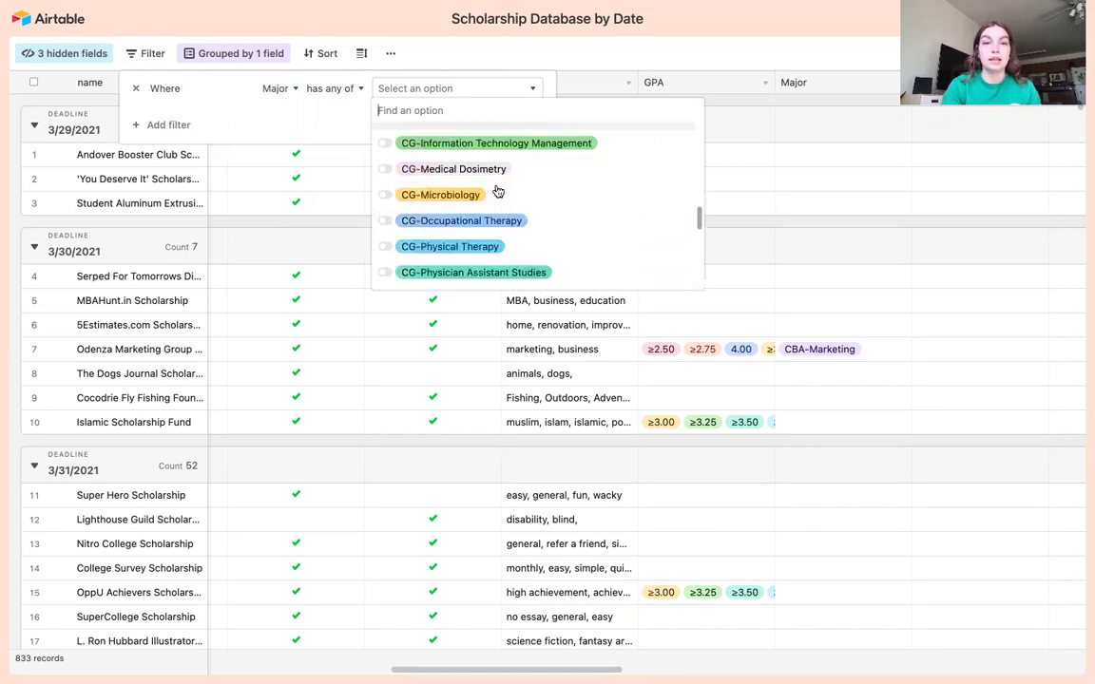
{"action": "scroll", "coordinate": [497, 190], "scroll_direction": "down", "scroll_amount": 2}
{"action": "scroll", "coordinate": [497, 190], "scroll_direction": "down", "scroll_amount": 2}
{"action": "scroll", "coordinate": [475, 180], "scroll_direction": "down", "scroll_amount": 2}
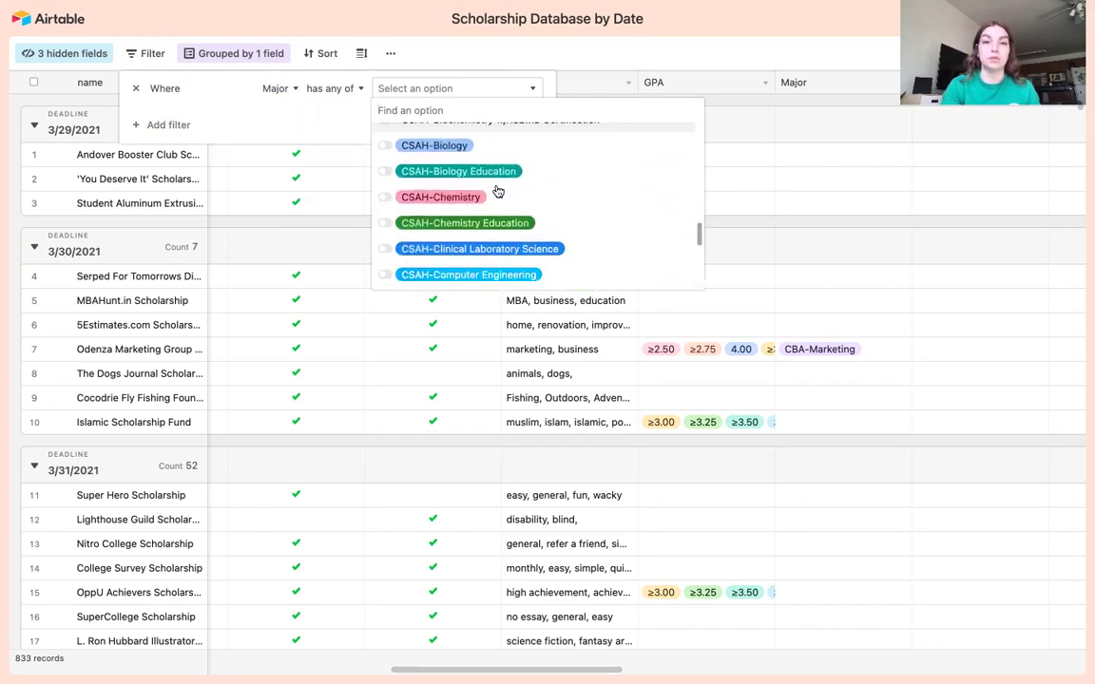
{"action": "scroll", "coordinate": [446, 166], "scroll_direction": "up", "scroll_amount": 1}
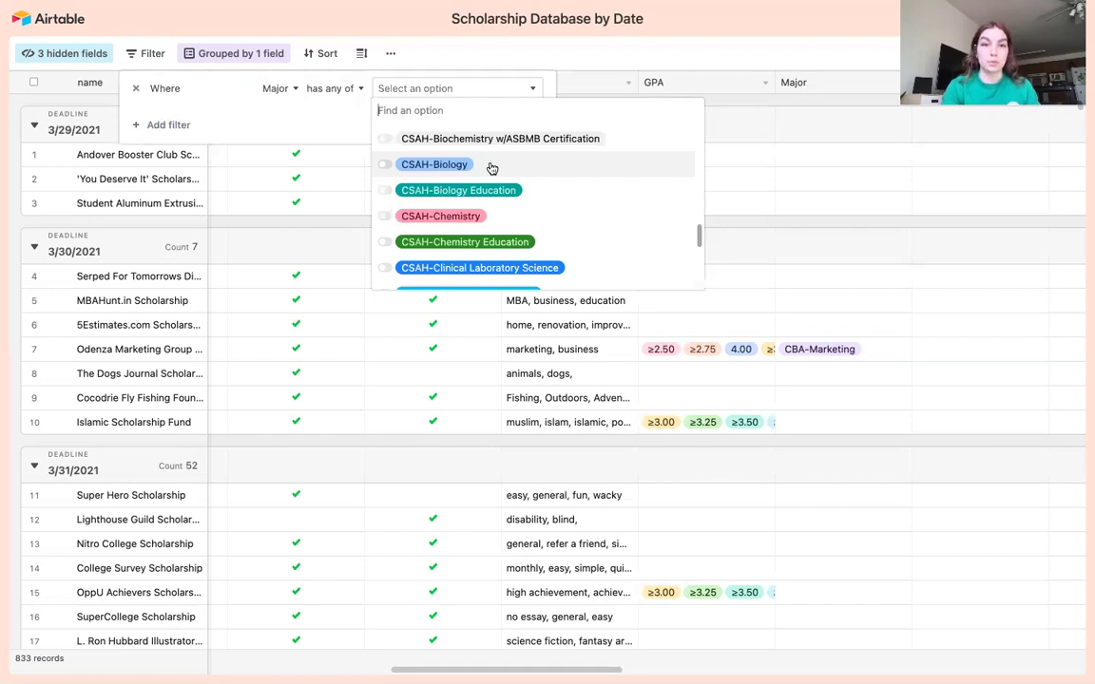
{"action": "left_click", "coordinate": [491, 166]}
{"action": "left_click", "coordinate": [576, 63]}
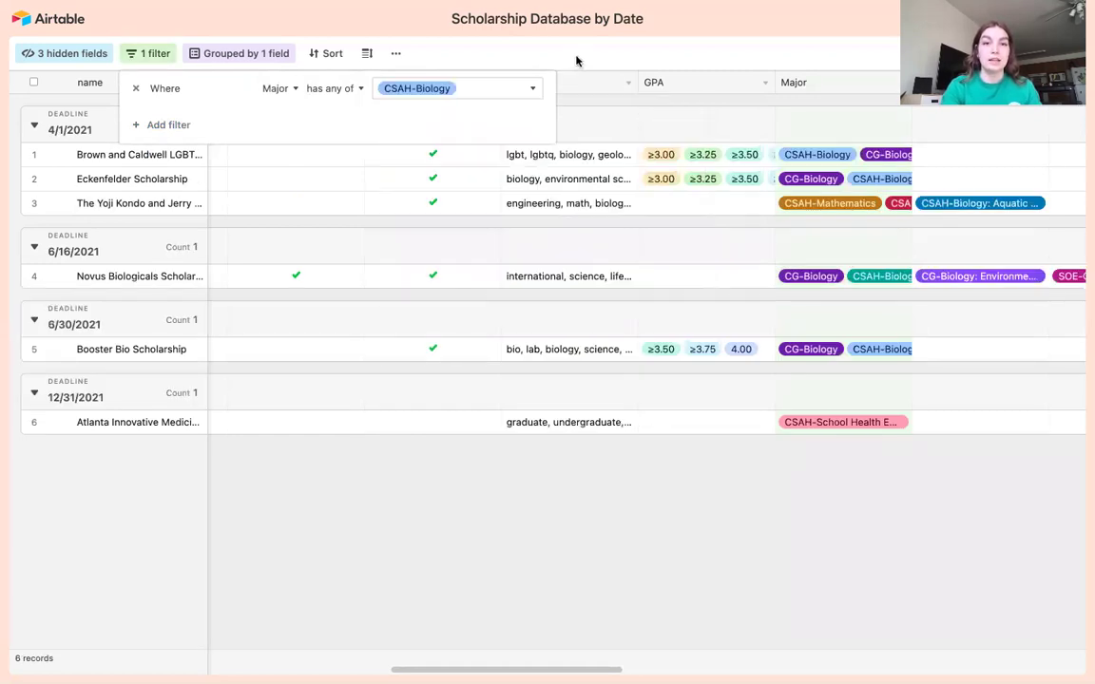
{"action": "left_click", "coordinate": [552, 59]}
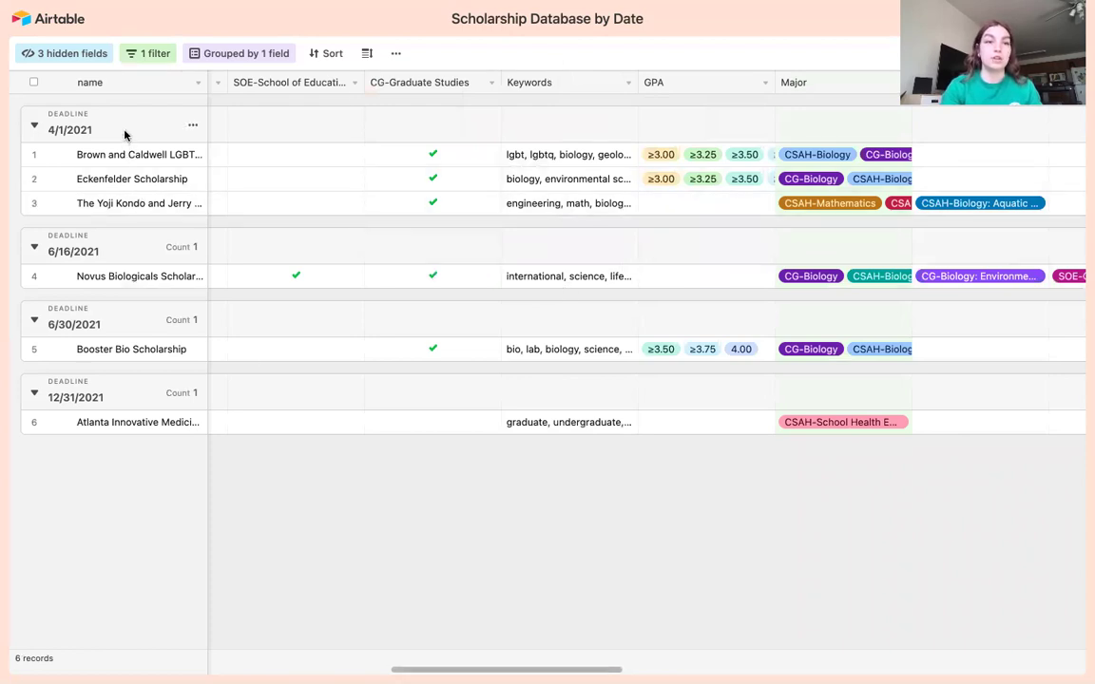
{"action": "mouse_move", "coordinate": [442, 320]}
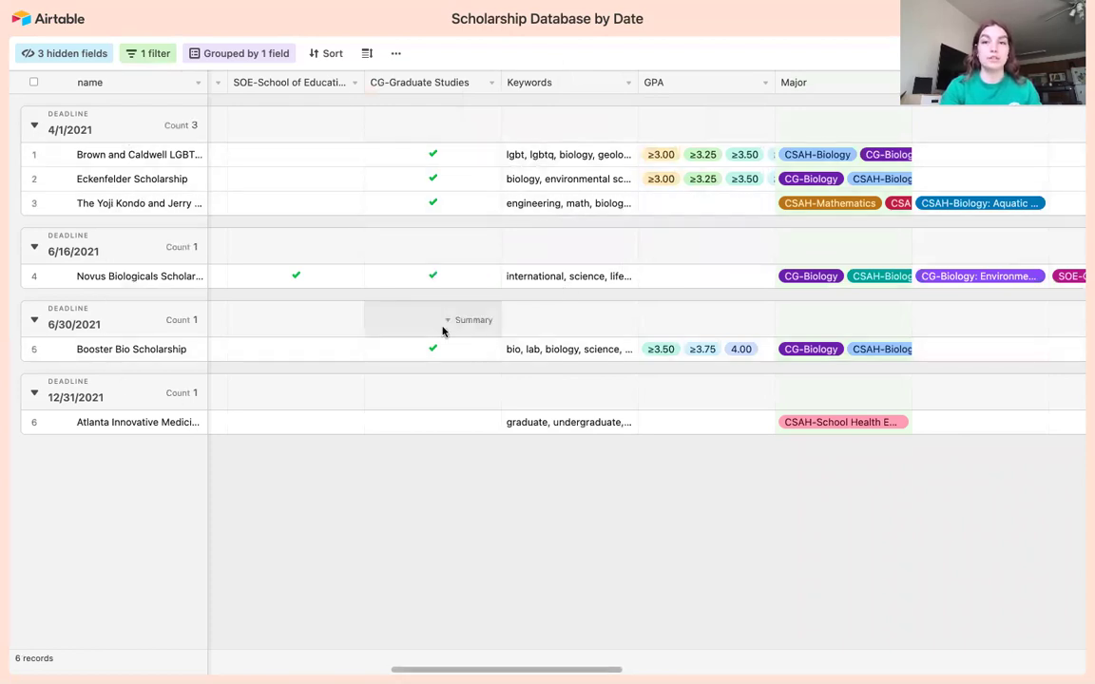
{"action": "scroll", "coordinate": [442, 331], "scroll_direction": "right", "scroll_amount": 1}
{"action": "scroll", "coordinate": [441, 330], "scroll_direction": "right", "scroll_amount": 4}
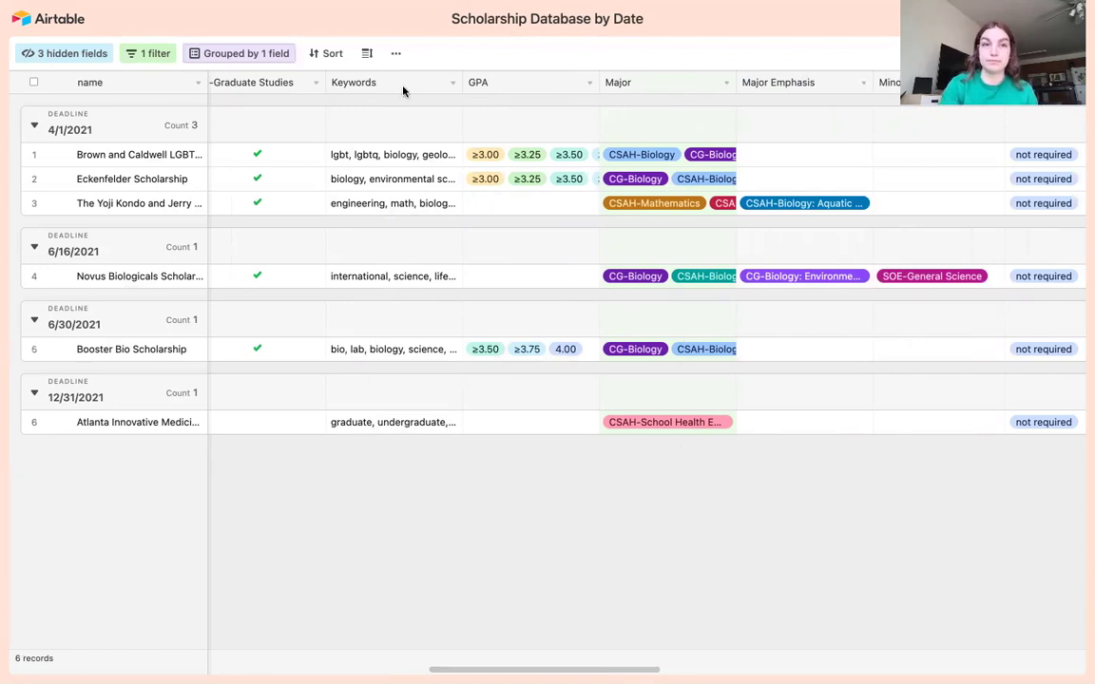
Step: Delete the CSAH-Biology Major filter, restoring all 833 records
{"action": "left_click", "coordinate": [162, 57]}
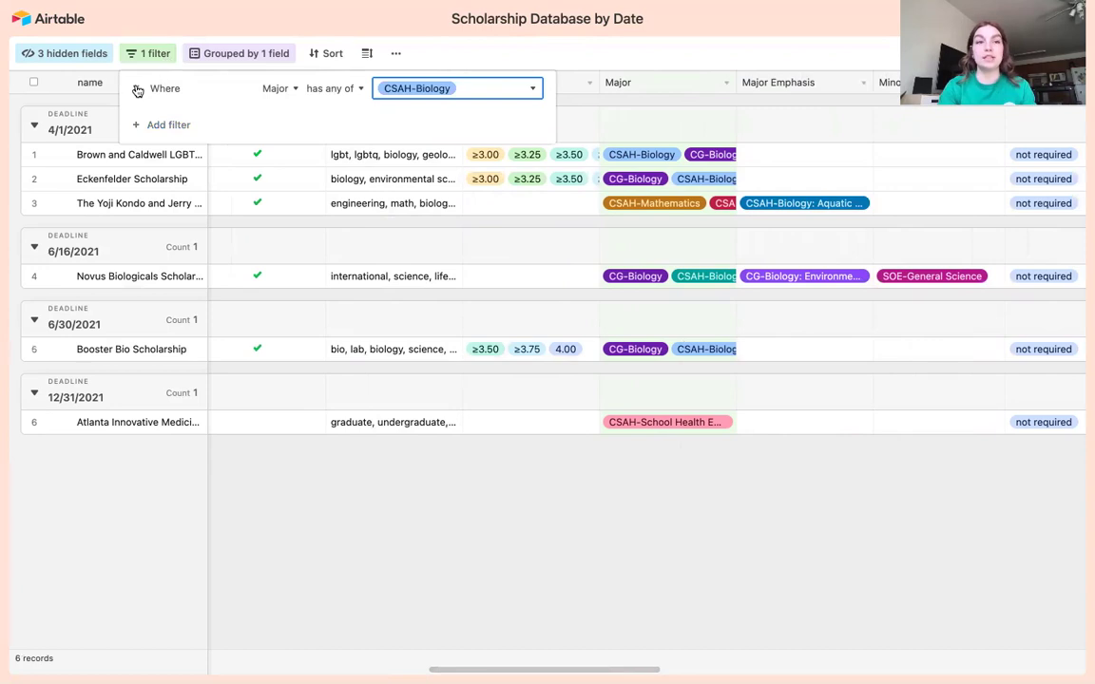
{"action": "left_click", "coordinate": [134, 89]}
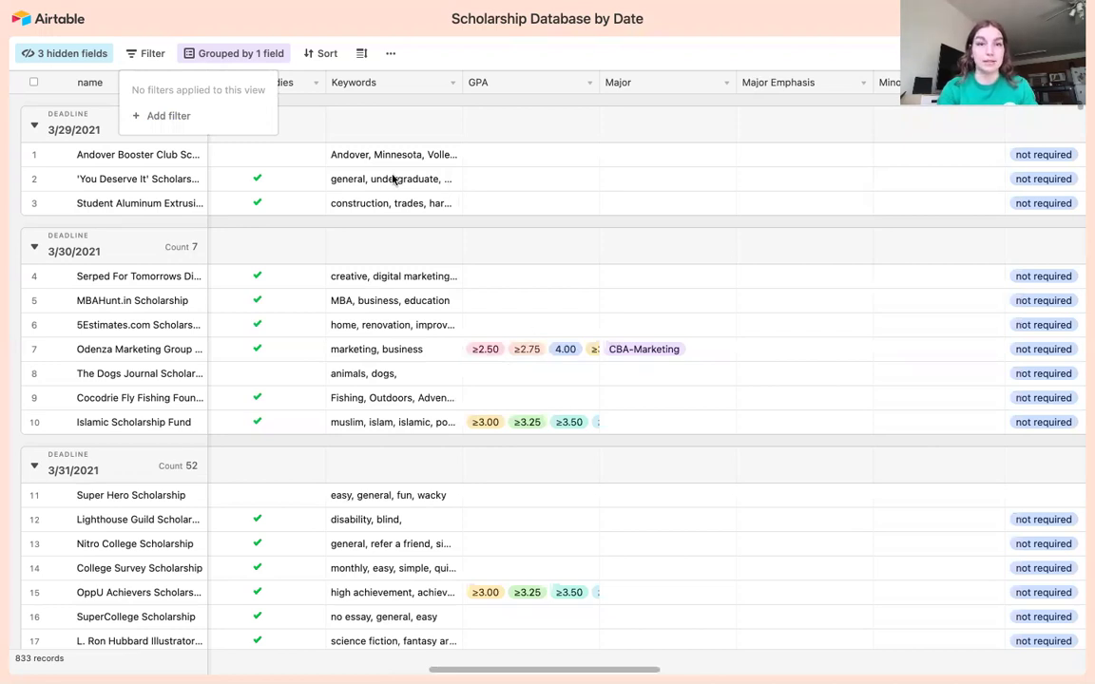
{"action": "left_click", "coordinate": [456, 59]}
Step: Add a new filter condition on the GPA field
{"action": "left_click", "coordinate": [147, 53]}
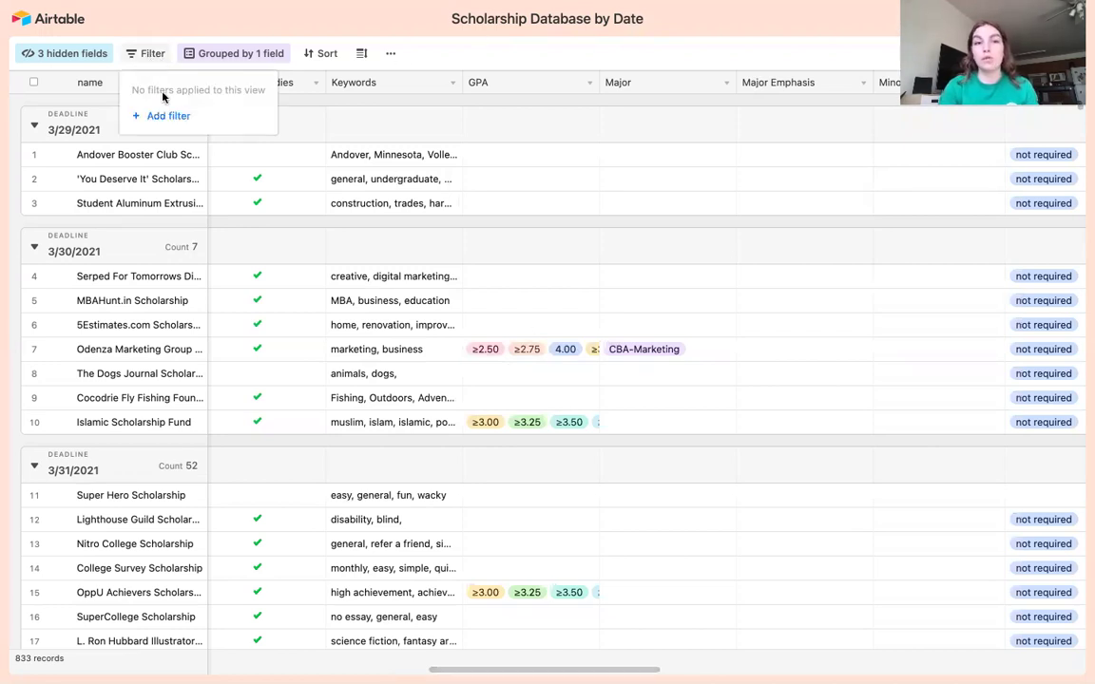
{"action": "left_click", "coordinate": [166, 115]}
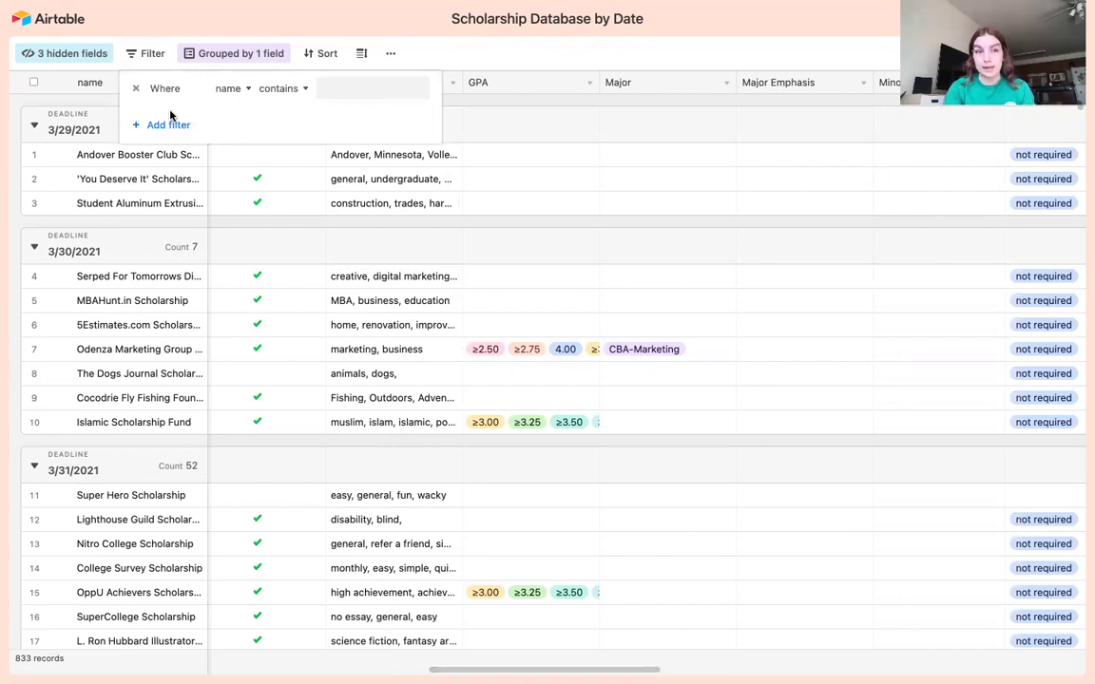
{"action": "left_click", "coordinate": [230, 88]}
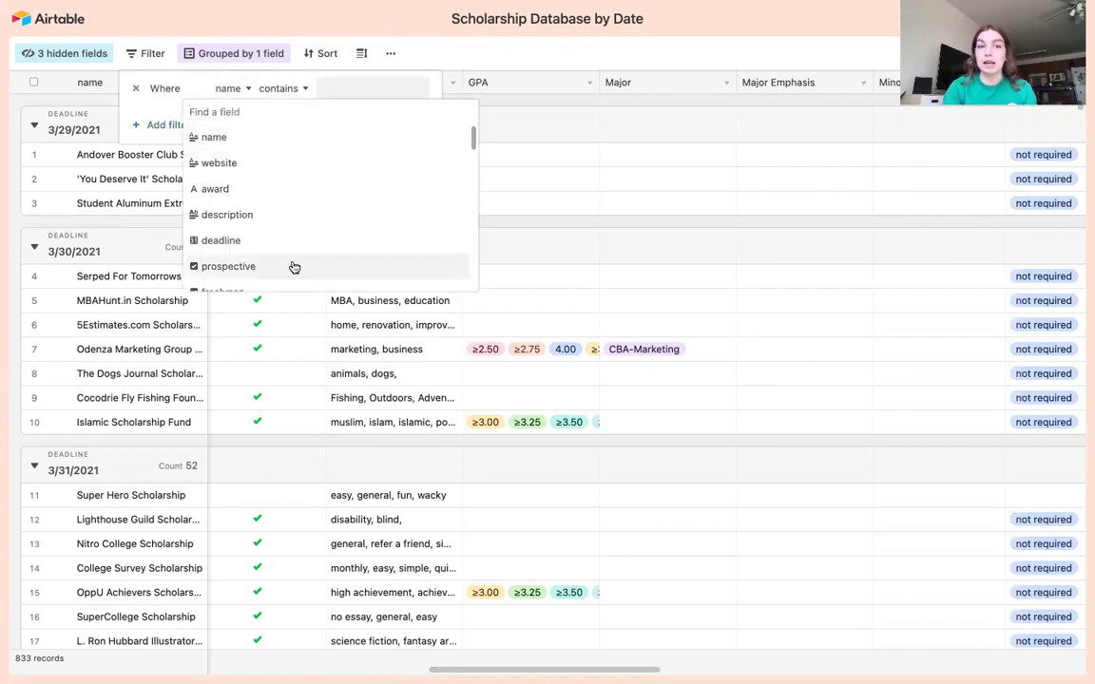
{"action": "scroll", "coordinate": [294, 267], "scroll_direction": "down", "scroll_amount": 2}
{"action": "scroll", "coordinate": [294, 267], "scroll_direction": "down", "scroll_amount": 1}
{"action": "scroll", "coordinate": [295, 267], "scroll_direction": "down", "scroll_amount": 3}
{"action": "scroll", "coordinate": [295, 267], "scroll_direction": "down", "scroll_amount": 2}
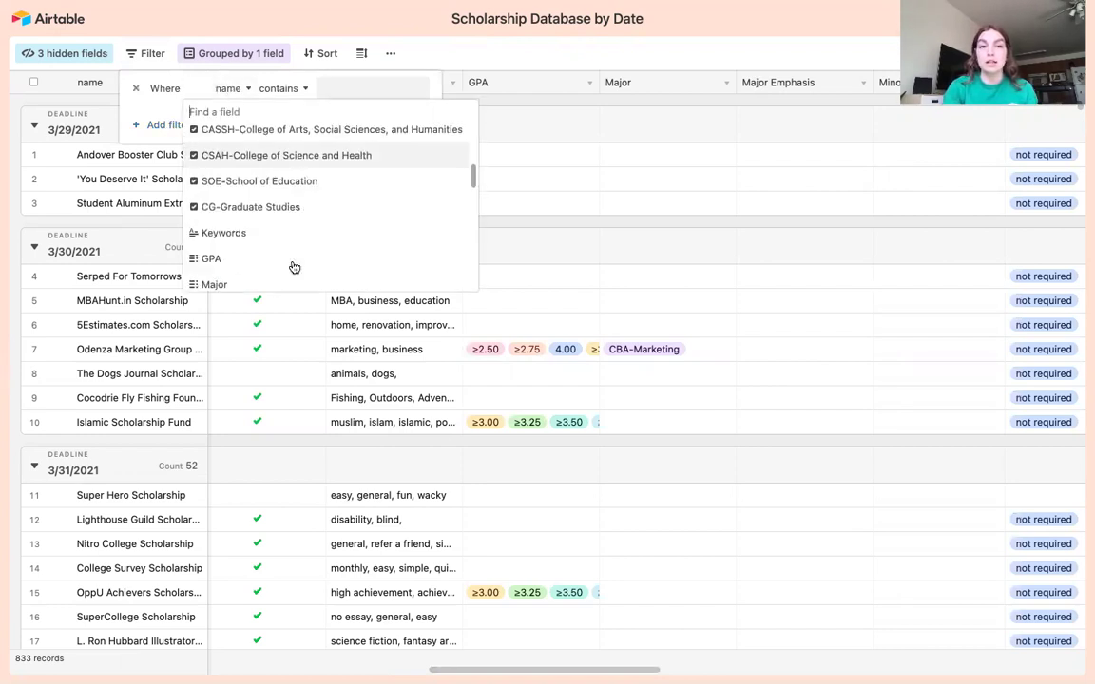
{"action": "scroll", "coordinate": [294, 267], "scroll_direction": "down", "scroll_amount": 1}
{"action": "left_click", "coordinate": [281, 246]}
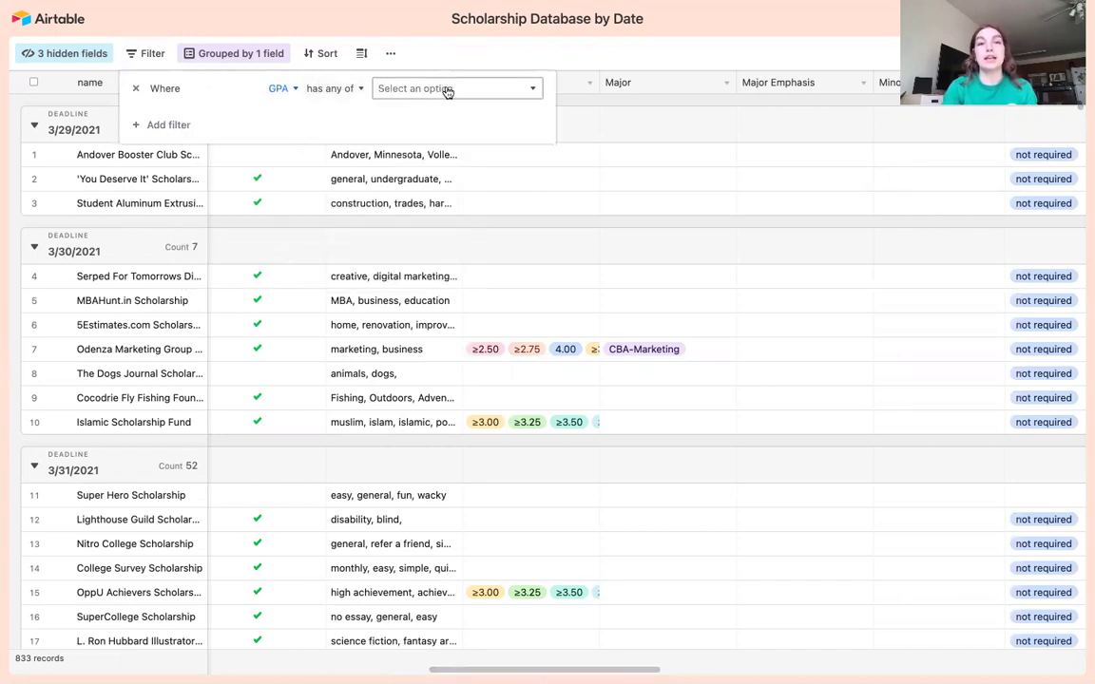
Step: Open the GPA condition's value list and browse its options from 4.00 downward
{"action": "left_click", "coordinate": [410, 88]}
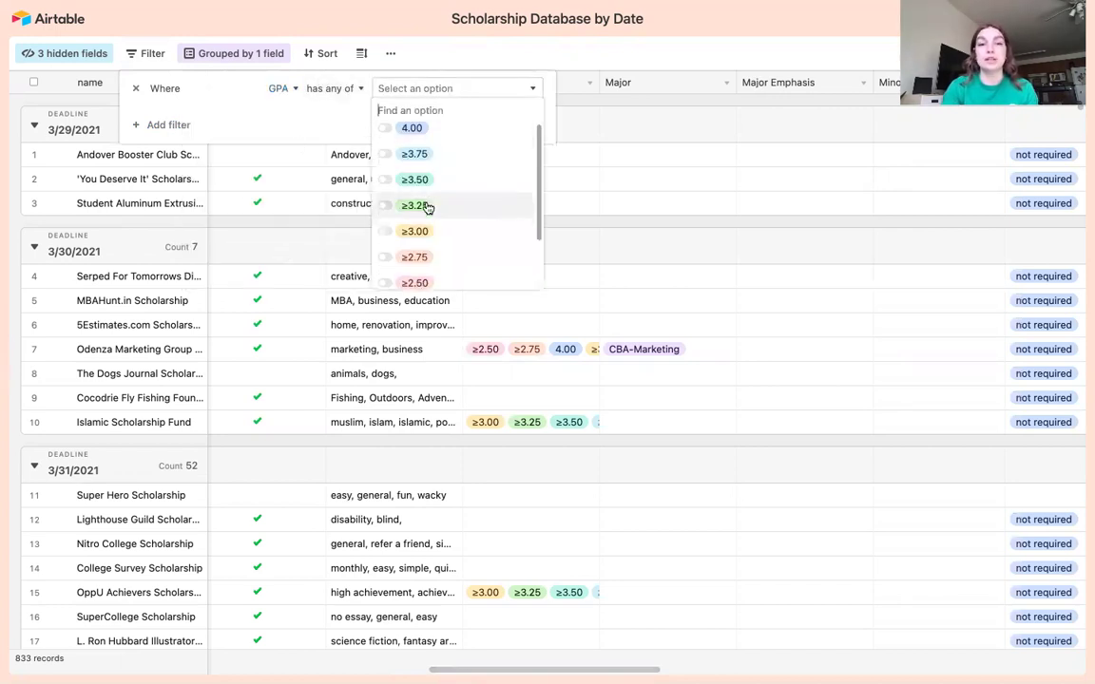
{"action": "scroll", "coordinate": [427, 207], "scroll_direction": "down", "scroll_amount": 2}
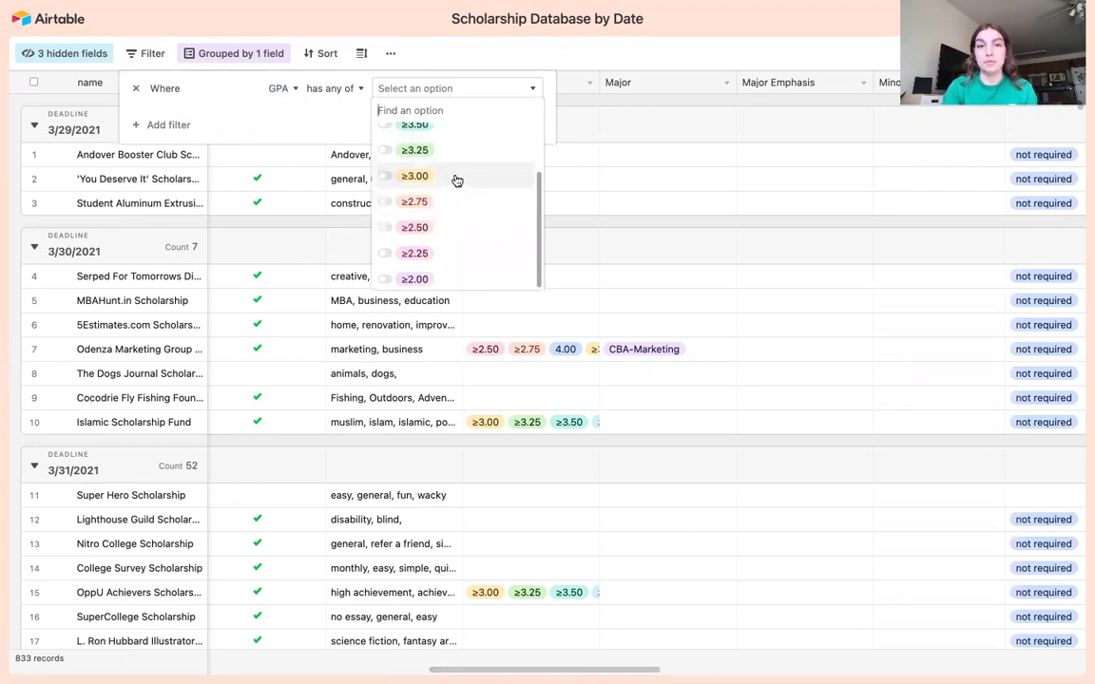
{"action": "scroll", "coordinate": [456, 181], "scroll_direction": "up", "scroll_amount": 2}
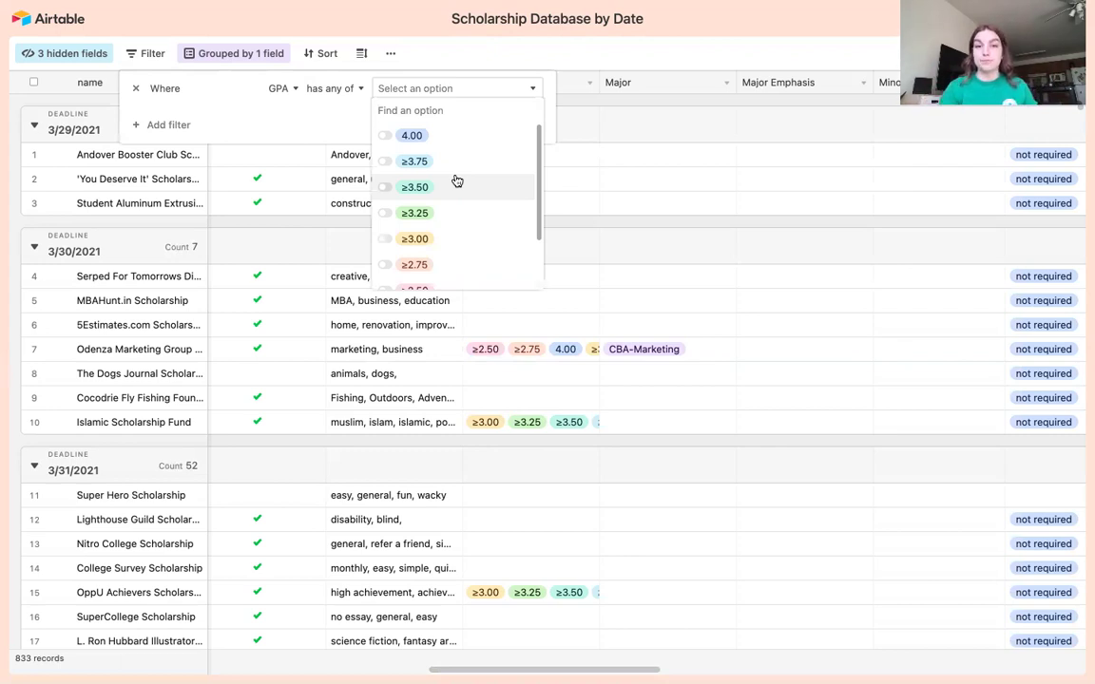
Step: Select ≥3.50 as the GPA value, leaving 260 scholarships
{"action": "left_click", "coordinate": [427, 188]}
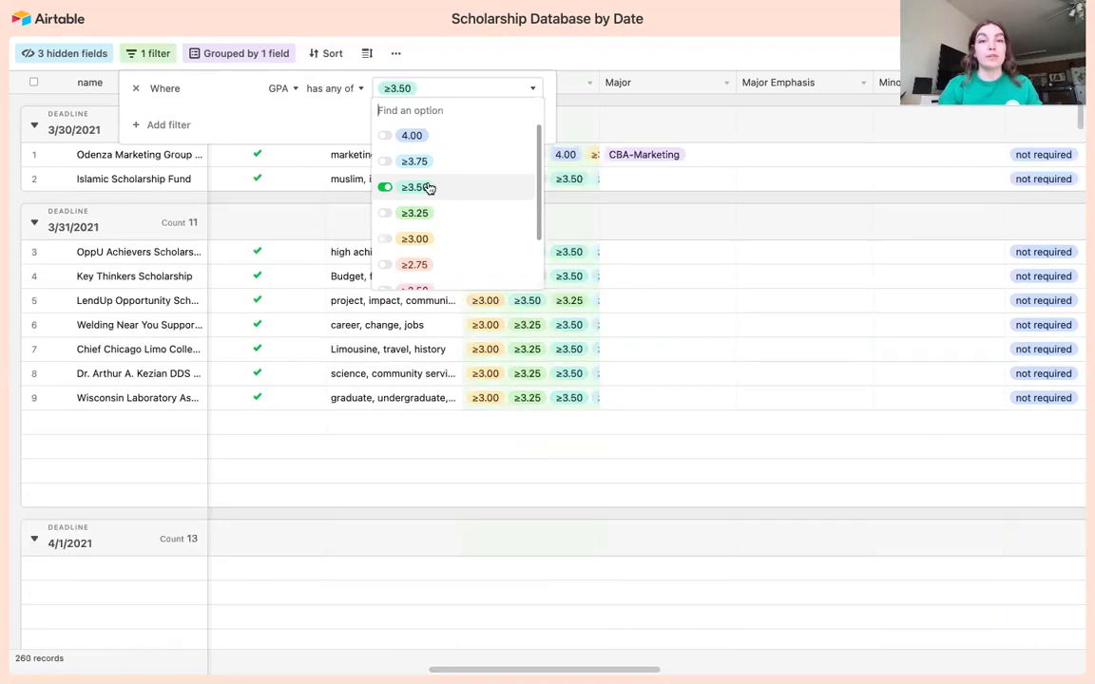
{"action": "left_click", "coordinate": [491, 59]}
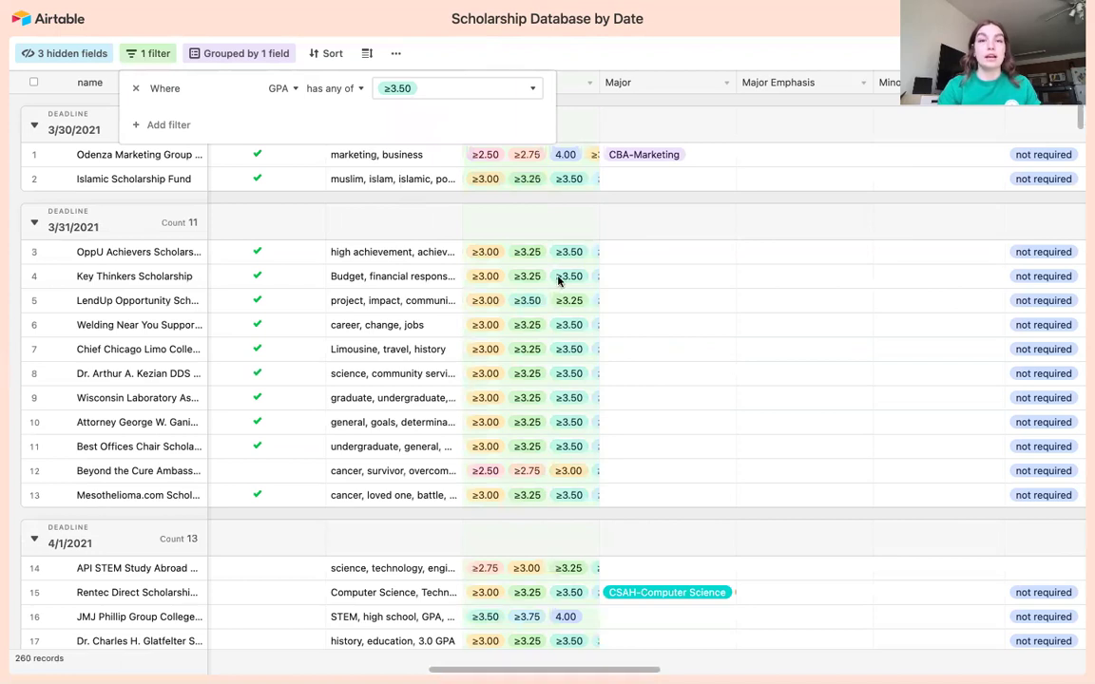
{"action": "scroll", "coordinate": [580, 218], "scroll_direction": "left", "scroll_amount": 1}
{"action": "left_click", "coordinate": [535, 41]}
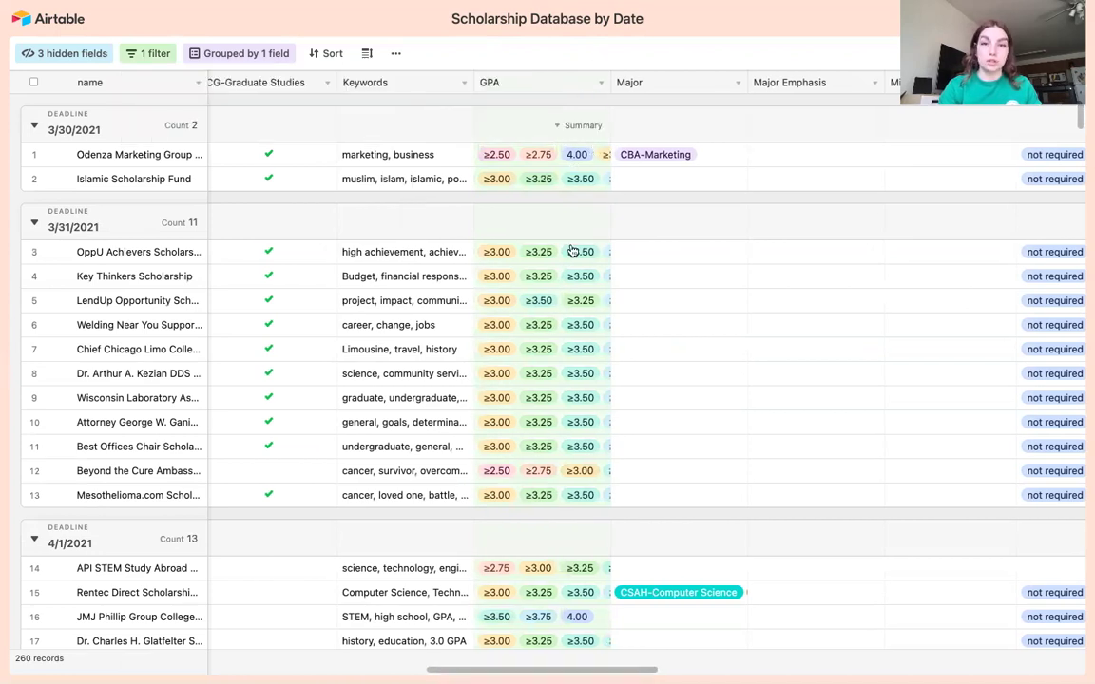
Step: Scroll through the 260 deadline-grouped records and bring the filter settings back up
{"action": "scroll", "coordinate": [570, 332], "scroll_direction": "down", "scroll_amount": 3}
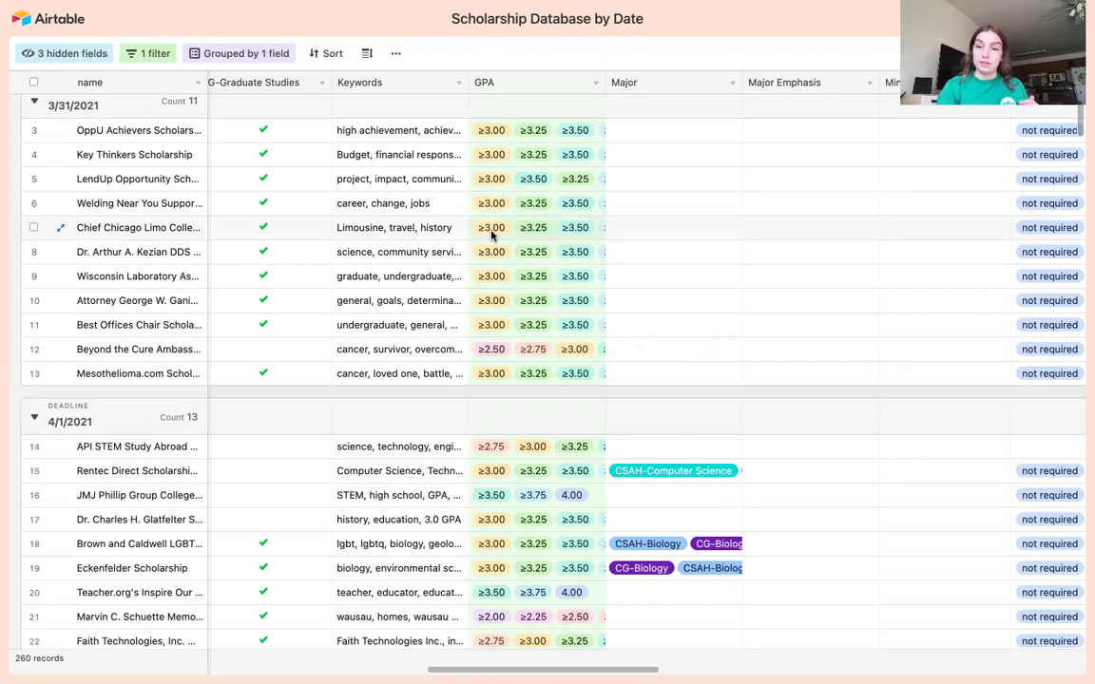
{"action": "scroll", "coordinate": [484, 228], "scroll_direction": "down", "scroll_amount": 5}
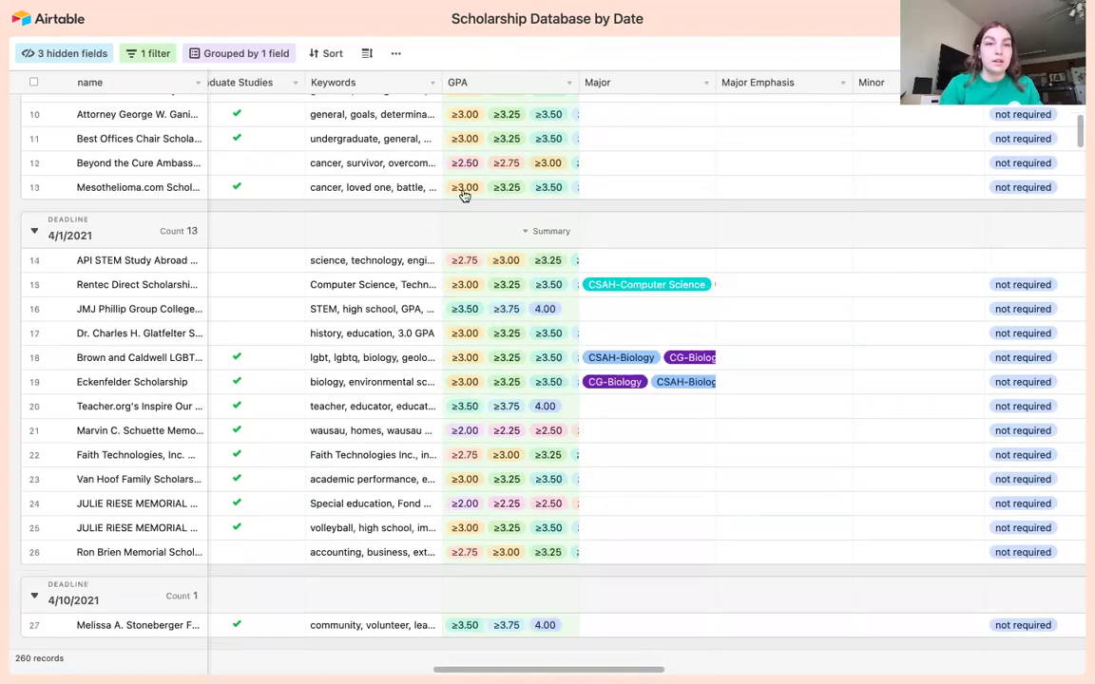
{"action": "left_click", "coordinate": [150, 53]}
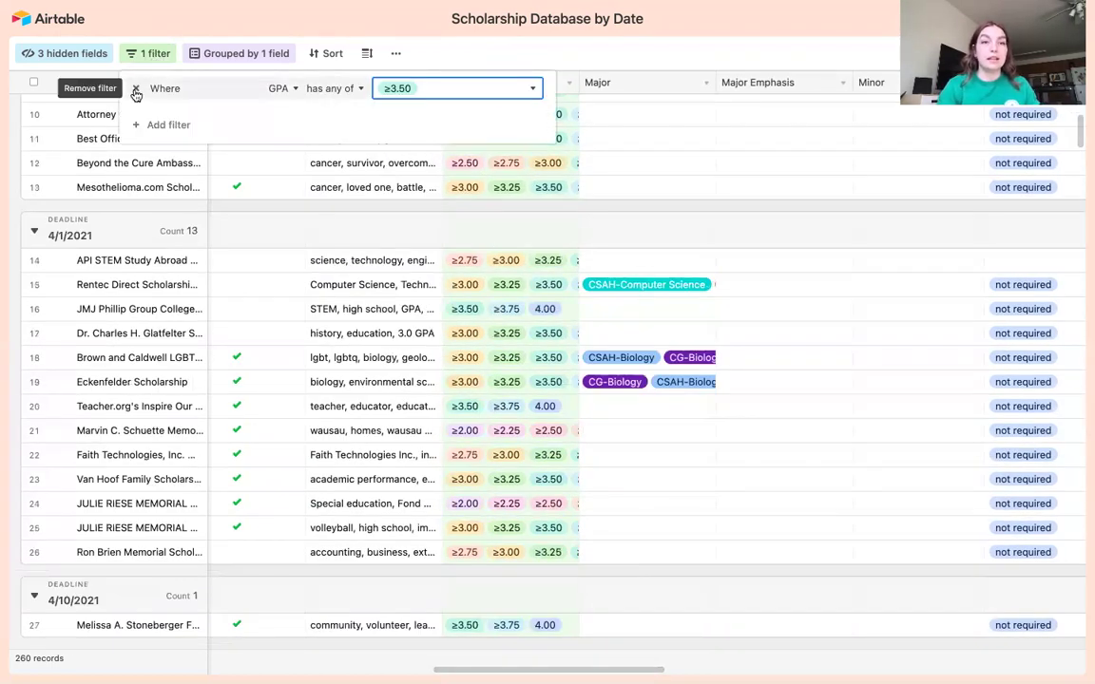
Step: Remove the GPA filter and add a fresh filter condition
{"action": "left_click", "coordinate": [135, 91]}
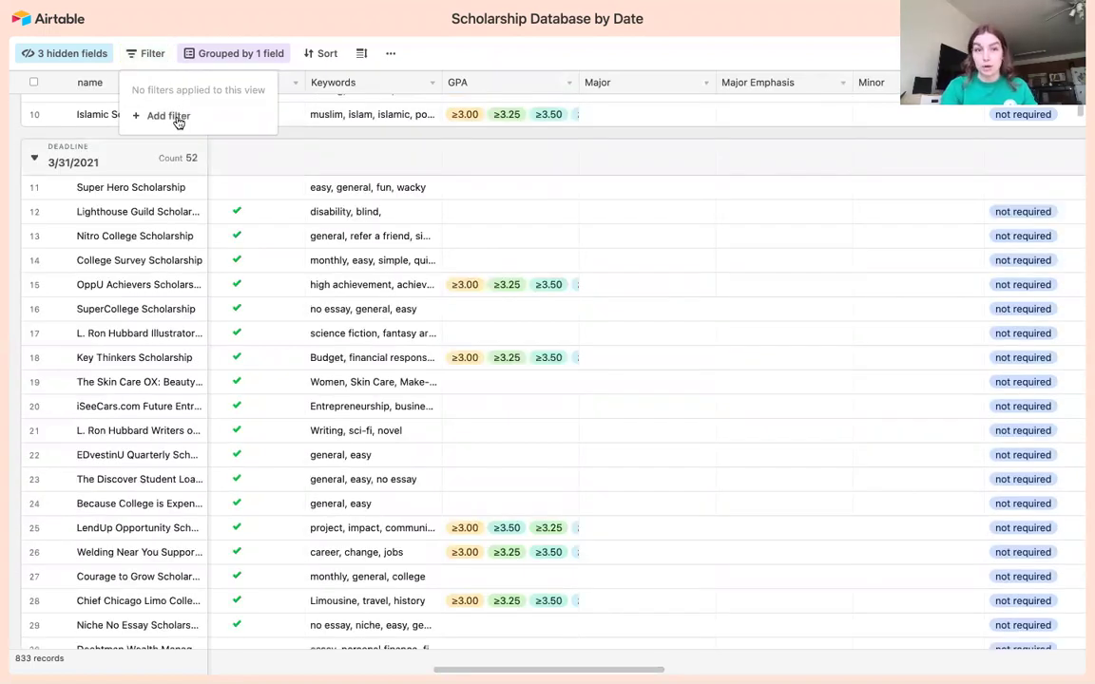
{"action": "left_click", "coordinate": [168, 116]}
{"action": "left_click", "coordinate": [232, 88]}
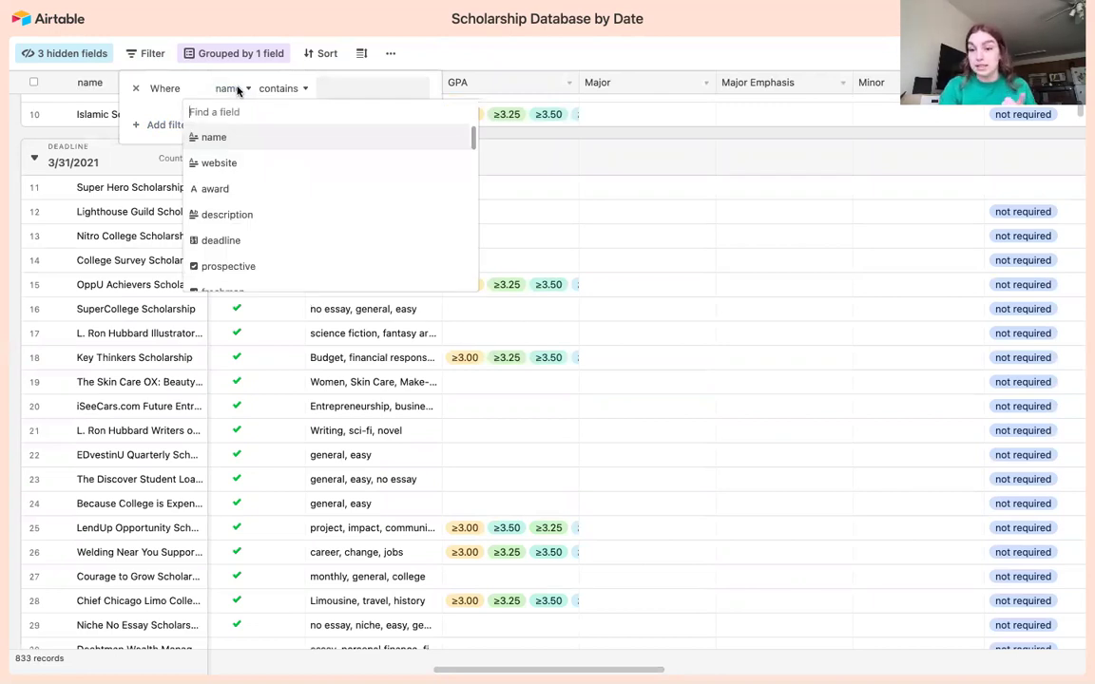
Step: Set the new condition to the female field with value 'required', leaving 27 records
{"action": "scroll", "coordinate": [312, 245], "scroll_direction": "down", "scroll_amount": 1}
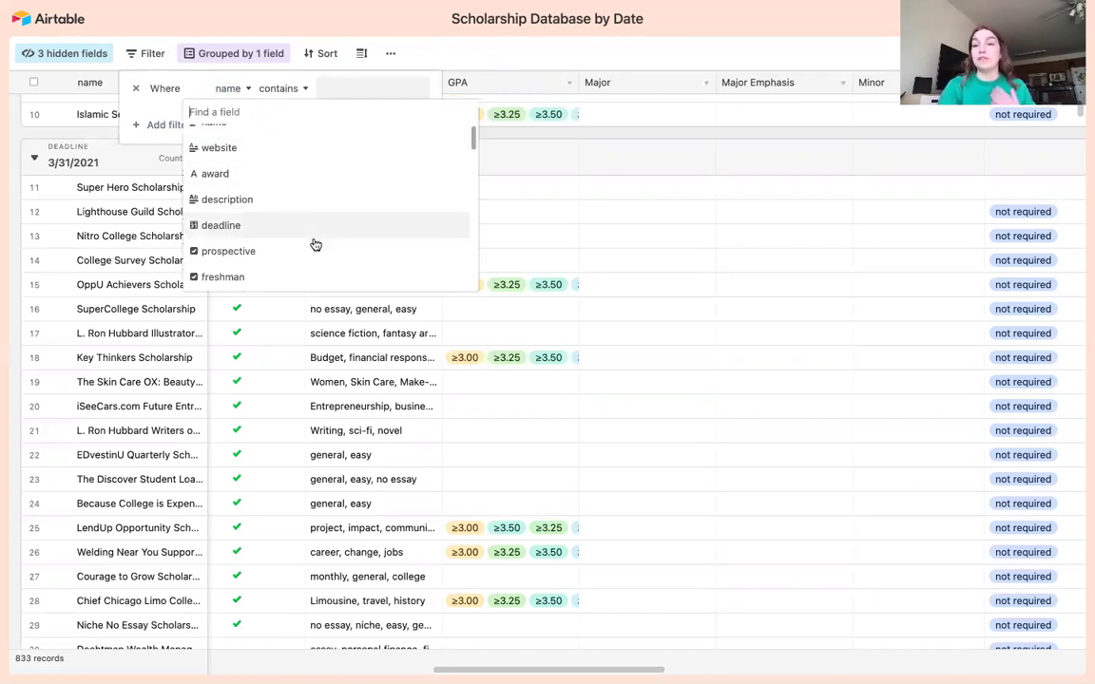
{"action": "scroll", "coordinate": [316, 245], "scroll_direction": "down", "scroll_amount": 2}
{"action": "scroll", "coordinate": [316, 245], "scroll_direction": "down", "scroll_amount": 2}
{"action": "scroll", "coordinate": [315, 245], "scroll_direction": "down", "scroll_amount": 2}
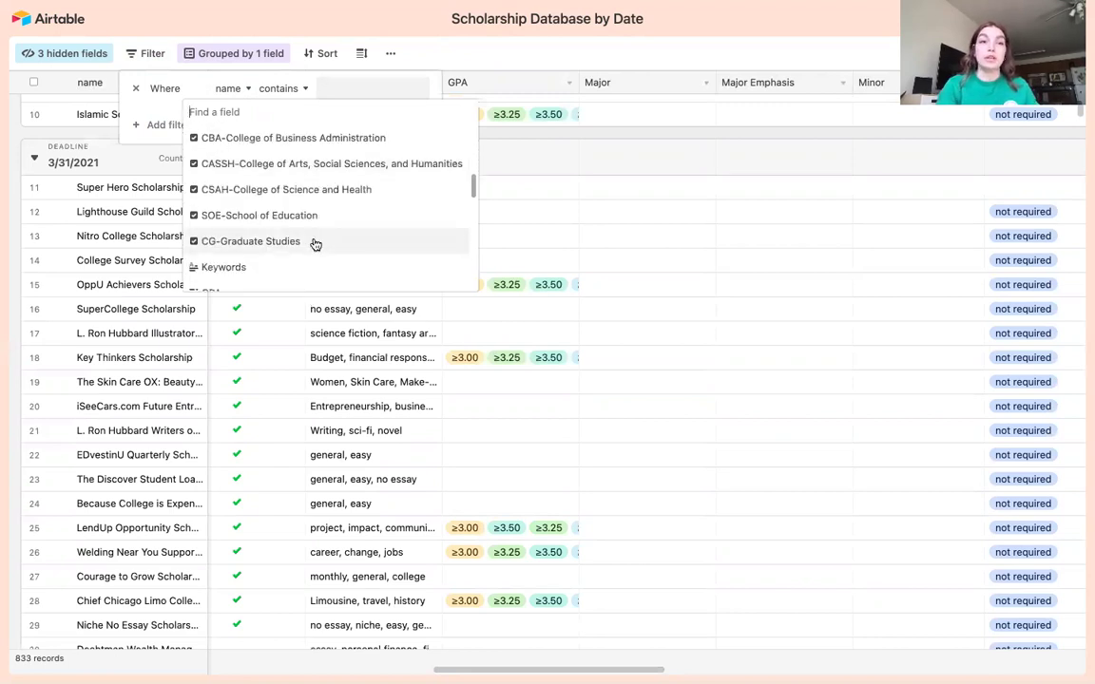
{"action": "scroll", "coordinate": [315, 245], "scroll_direction": "down", "scroll_amount": 1}
{"action": "scroll", "coordinate": [316, 245], "scroll_direction": "down", "scroll_amount": 1}
{"action": "scroll", "coordinate": [315, 245], "scroll_direction": "down", "scroll_amount": 2}
{"action": "scroll", "coordinate": [315, 245], "scroll_direction": "down", "scroll_amount": 2}
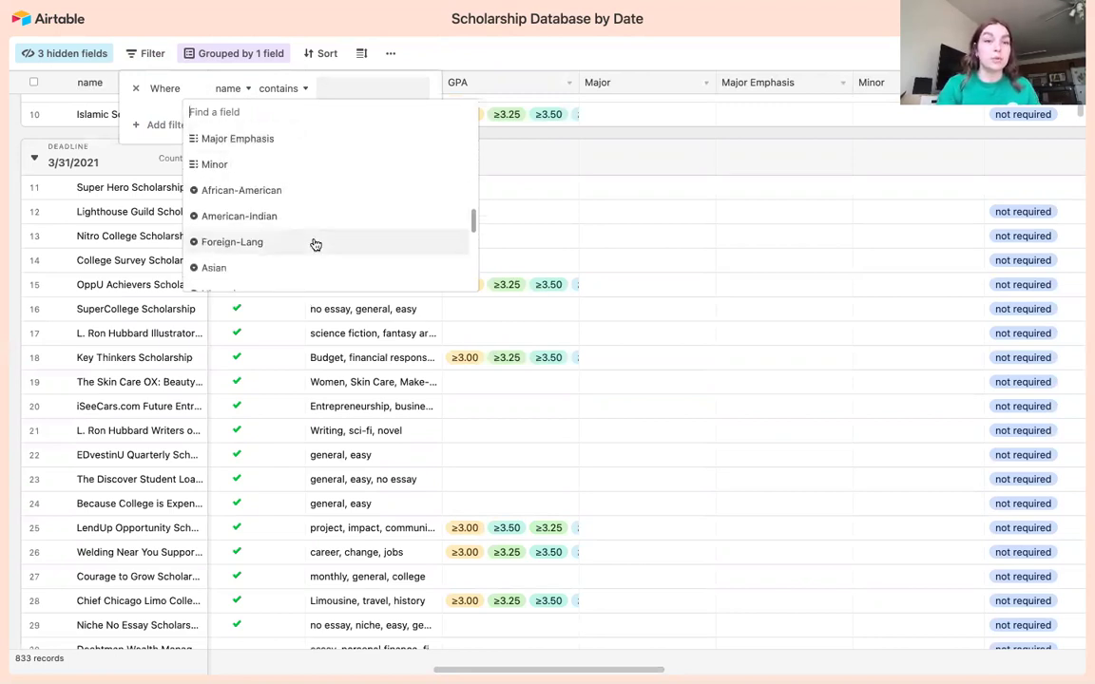
{"action": "scroll", "coordinate": [315, 245], "scroll_direction": "down", "scroll_amount": 3}
{"action": "scroll", "coordinate": [306, 216], "scroll_direction": "down", "scroll_amount": 1}
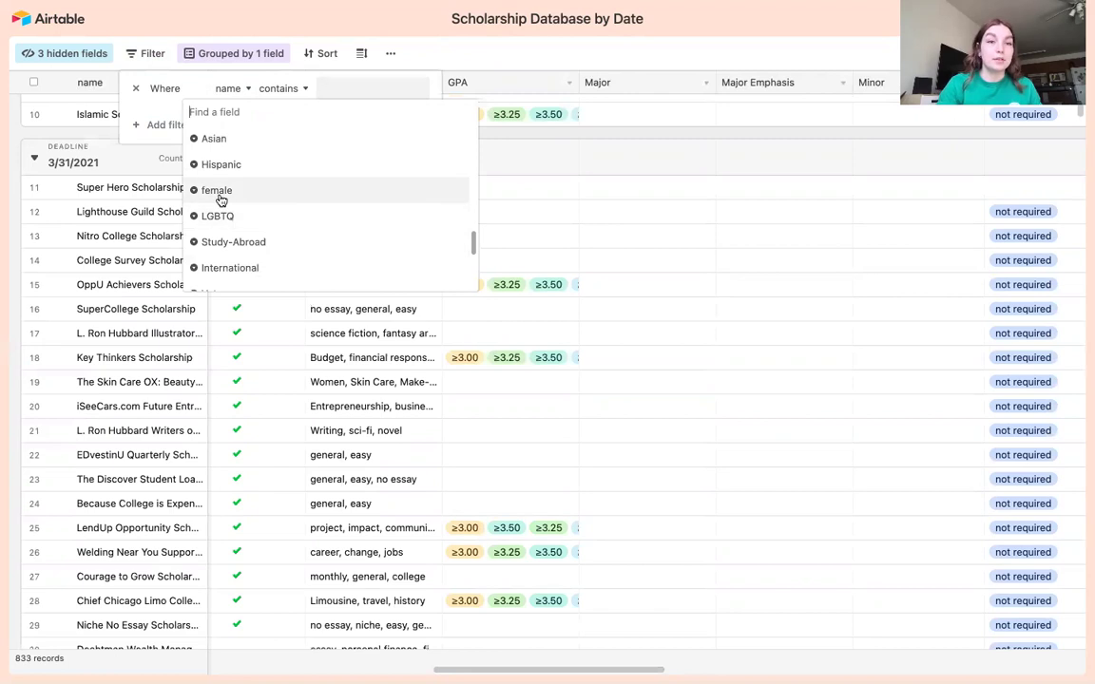
{"action": "left_click", "coordinate": [217, 191]}
{"action": "left_click", "coordinate": [334, 88]}
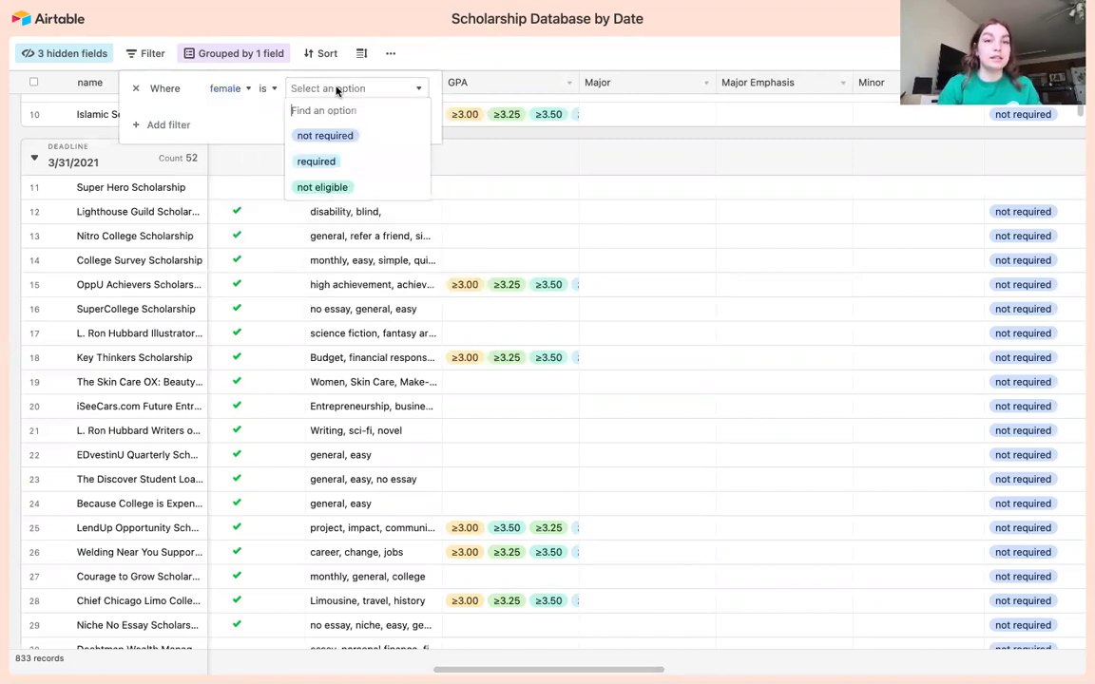
{"action": "left_click", "coordinate": [319, 159]}
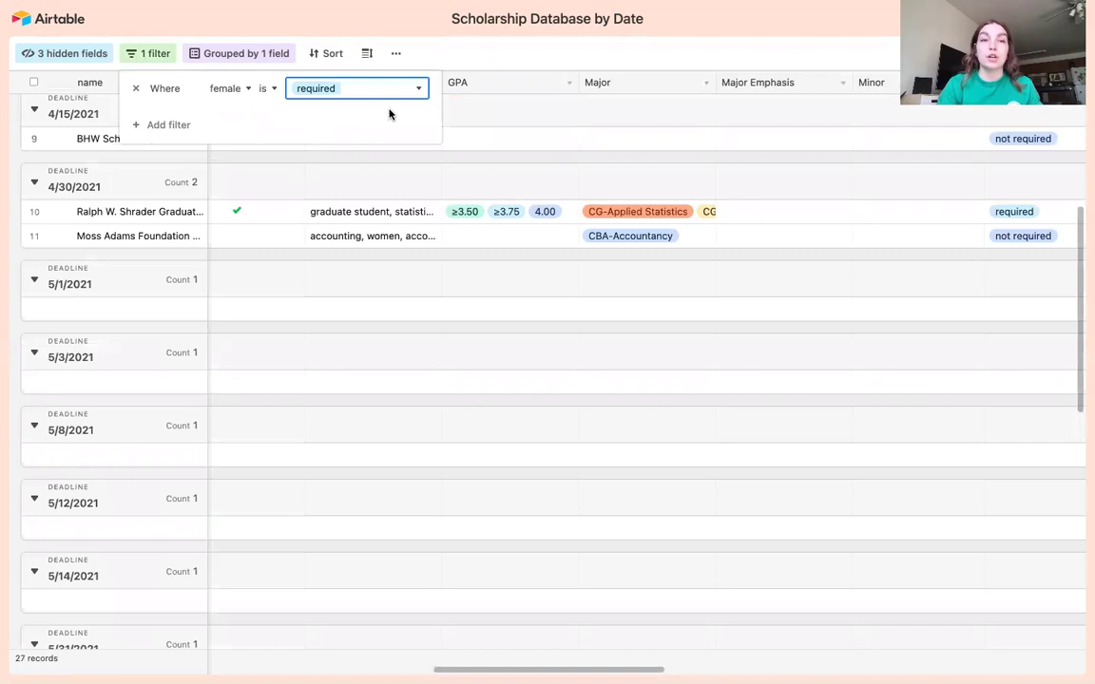
Step: Scroll right to the female column and down through the 27 female-required scholarships
{"action": "left_click", "coordinate": [525, 49]}
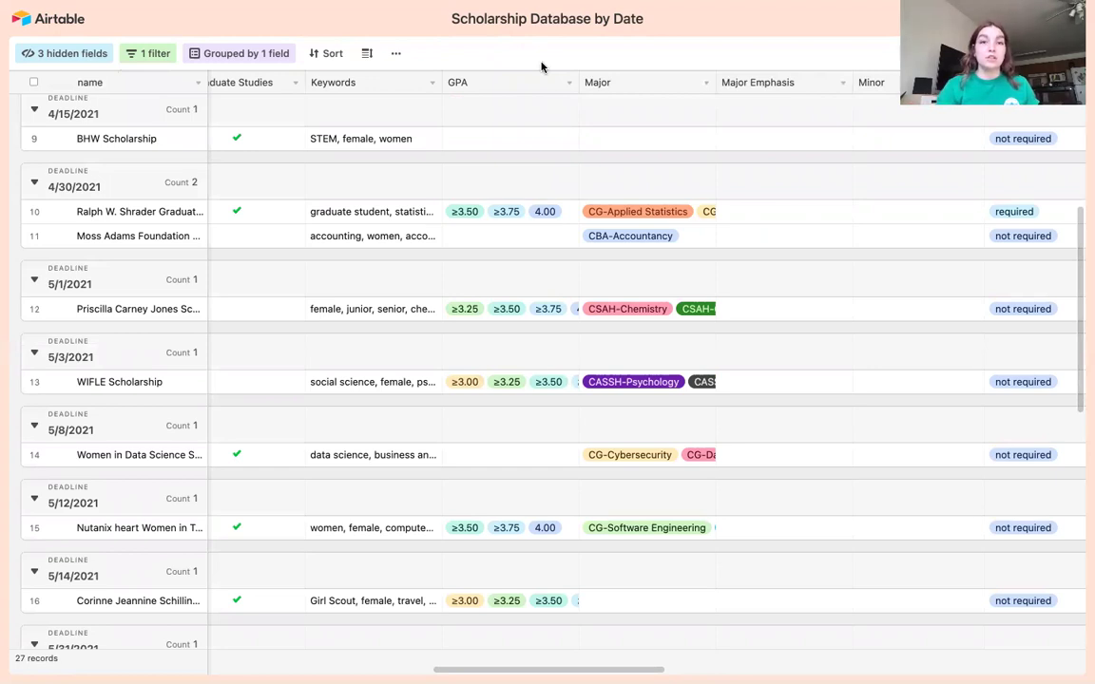
{"action": "scroll", "coordinate": [617, 145], "scroll_direction": "right", "scroll_amount": 5}
{"action": "scroll", "coordinate": [616, 145], "scroll_direction": "up", "scroll_amount": 1}
{"action": "scroll", "coordinate": [617, 145], "scroll_direction": "right", "scroll_amount": 3}
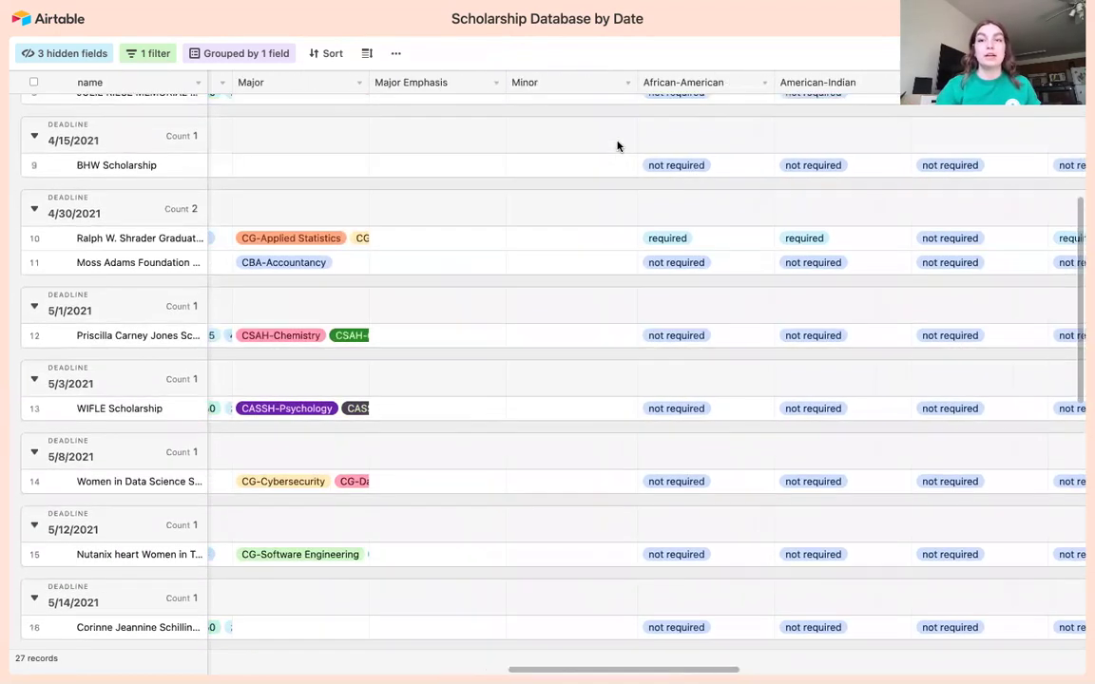
{"action": "scroll", "coordinate": [617, 146], "scroll_direction": "right", "scroll_amount": 2}
{"action": "scroll", "coordinate": [616, 146], "scroll_direction": "up", "scroll_amount": 1}
{"action": "scroll", "coordinate": [617, 146], "scroll_direction": "right", "scroll_amount": 4}
{"action": "scroll", "coordinate": [616, 145], "scroll_direction": "right", "scroll_amount": 1}
{"action": "scroll", "coordinate": [617, 146], "scroll_direction": "right", "scroll_amount": 5}
{"action": "scroll", "coordinate": [617, 146], "scroll_direction": "up", "scroll_amount": 1}
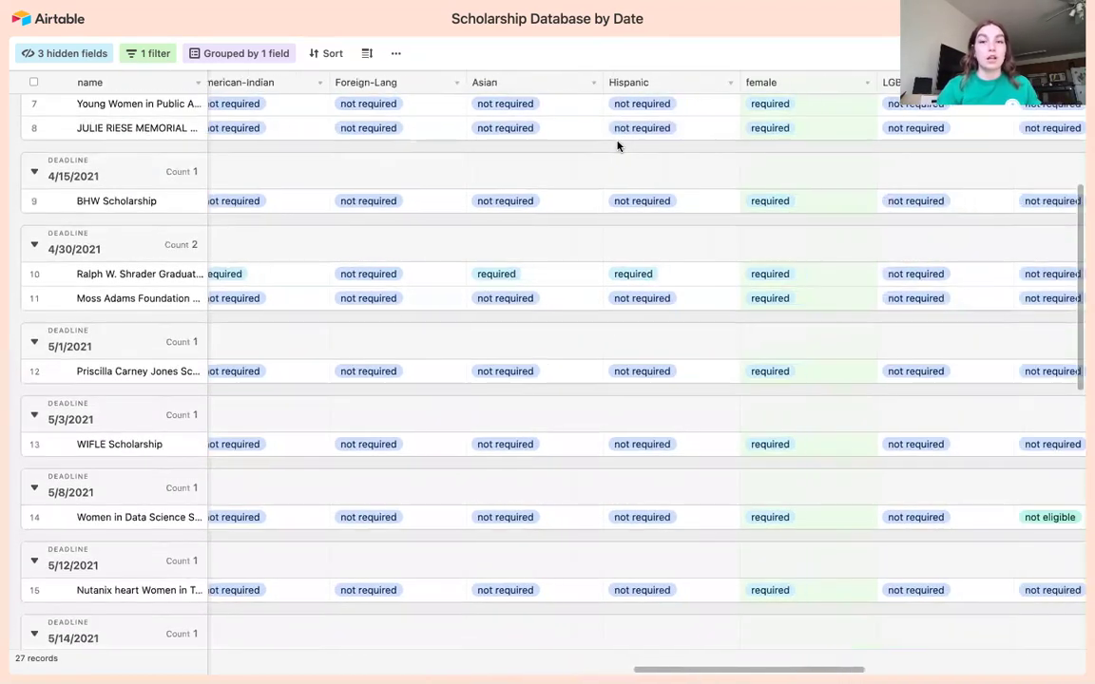
{"action": "scroll", "coordinate": [616, 145], "scroll_direction": "right", "scroll_amount": 1}
{"action": "scroll", "coordinate": [617, 146], "scroll_direction": "right", "scroll_amount": 2}
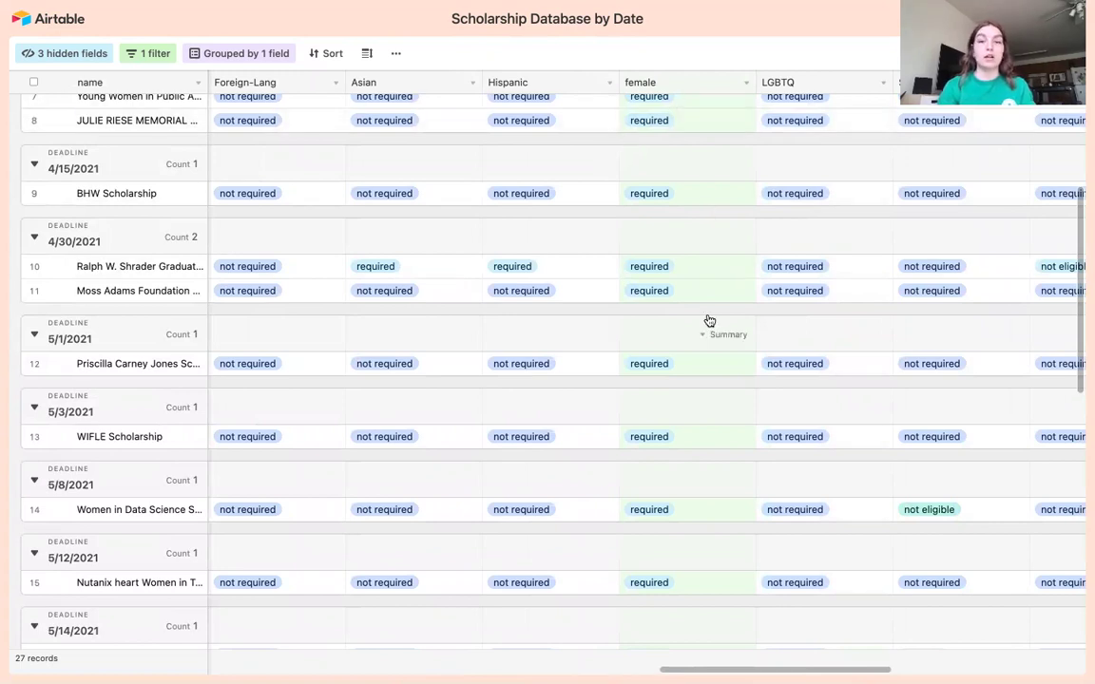
{"action": "scroll", "coordinate": [707, 320], "scroll_direction": "down", "scroll_amount": 2}
{"action": "scroll", "coordinate": [708, 319], "scroll_direction": "down", "scroll_amount": 2}
{"action": "scroll", "coordinate": [708, 319], "scroll_direction": "down", "scroll_amount": 2}
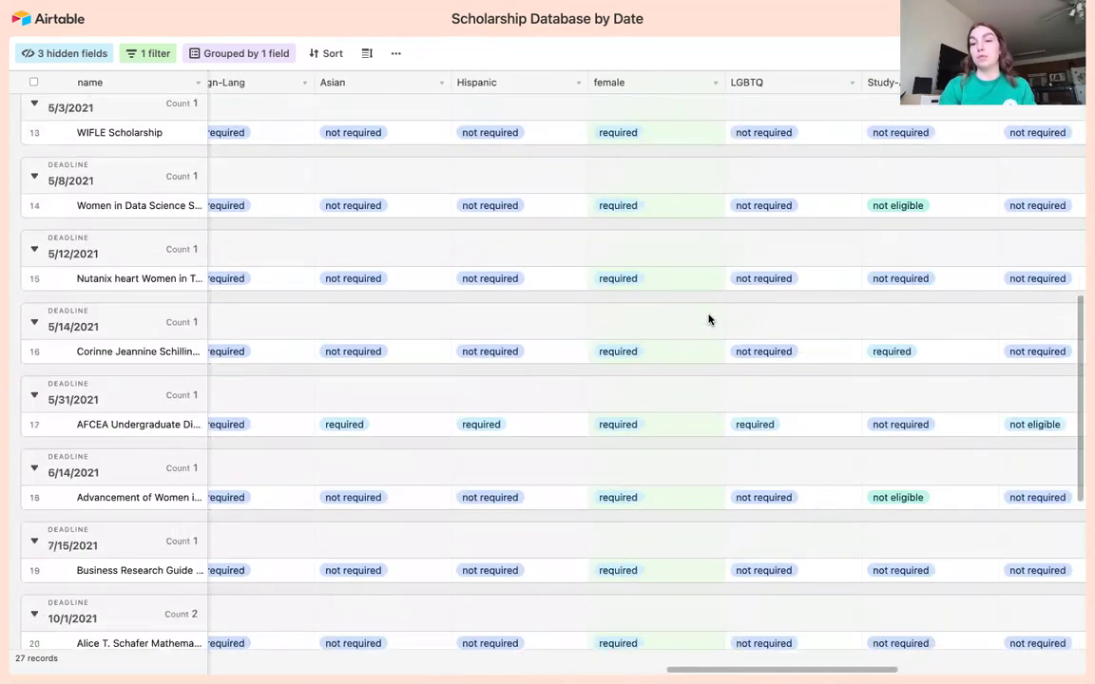
{"action": "scroll", "coordinate": [708, 319], "scroll_direction": "down", "scroll_amount": 2}
{"action": "scroll", "coordinate": [708, 319], "scroll_direction": "down", "scroll_amount": 1}
{"action": "scroll", "coordinate": [708, 319], "scroll_direction": "down", "scroll_amount": 2}
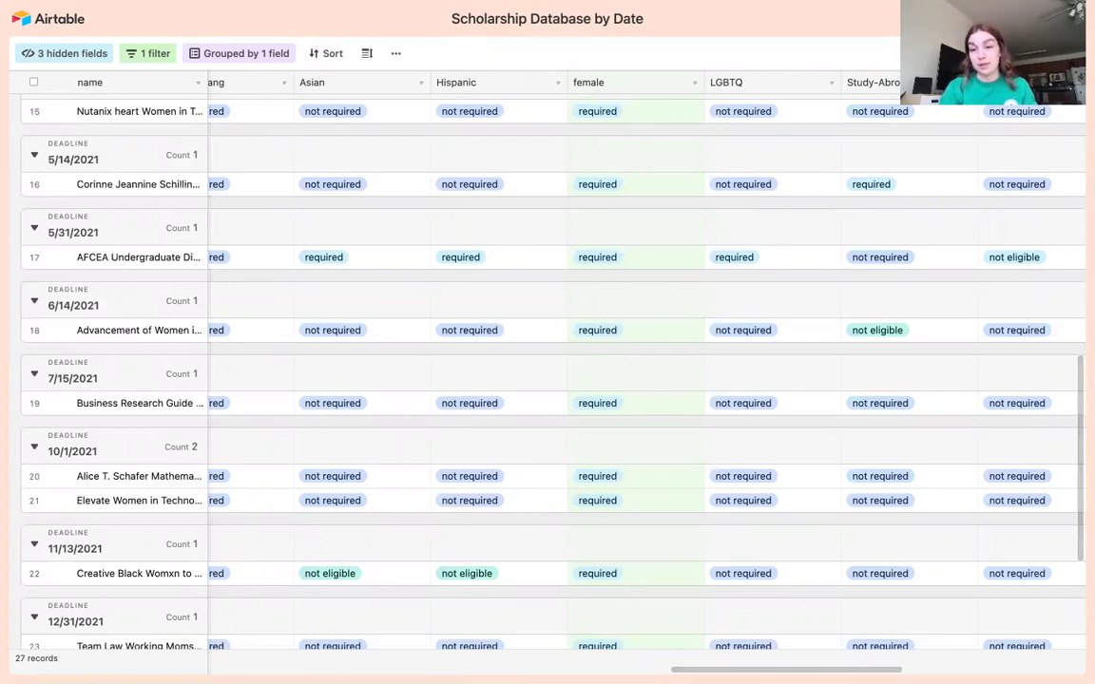
{"action": "mouse_move", "coordinate": [595, 184]}
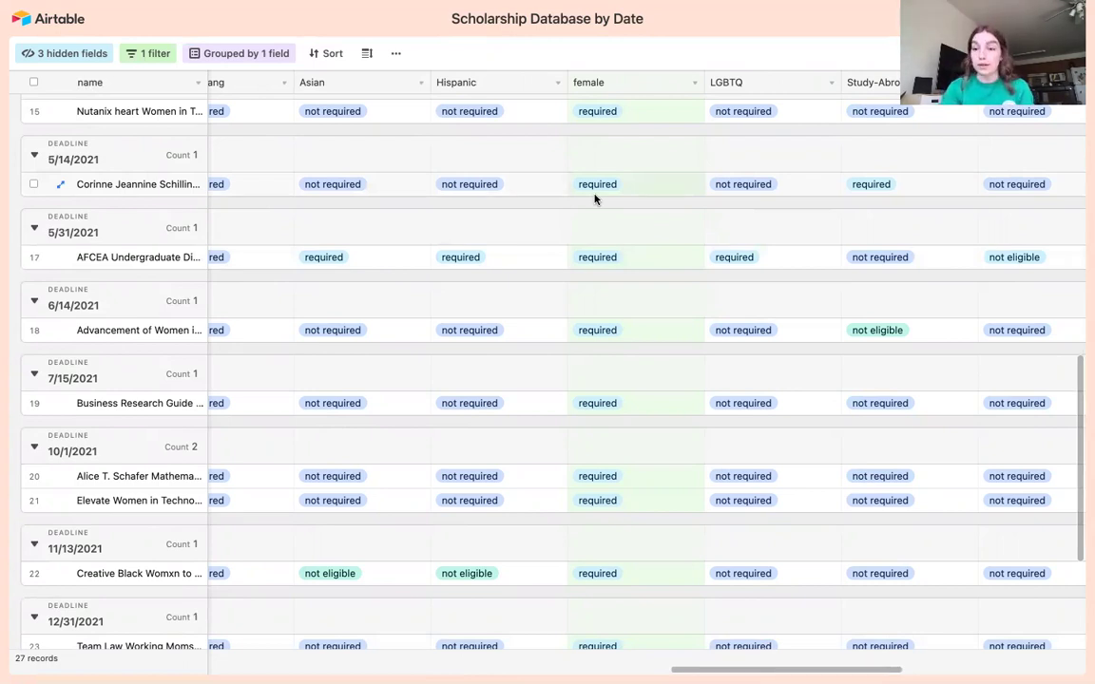
Step: Add a condition requiring CSAH-College of Science and Health to be checked
{"action": "left_click", "coordinate": [152, 55]}
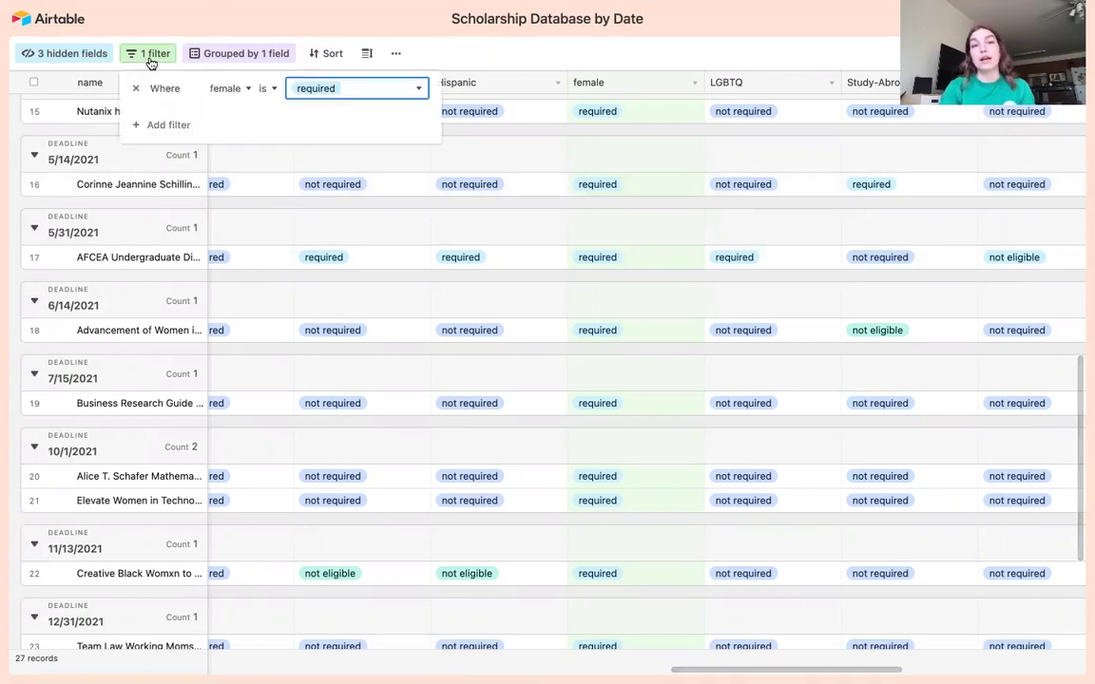
{"action": "left_click", "coordinate": [155, 125]}
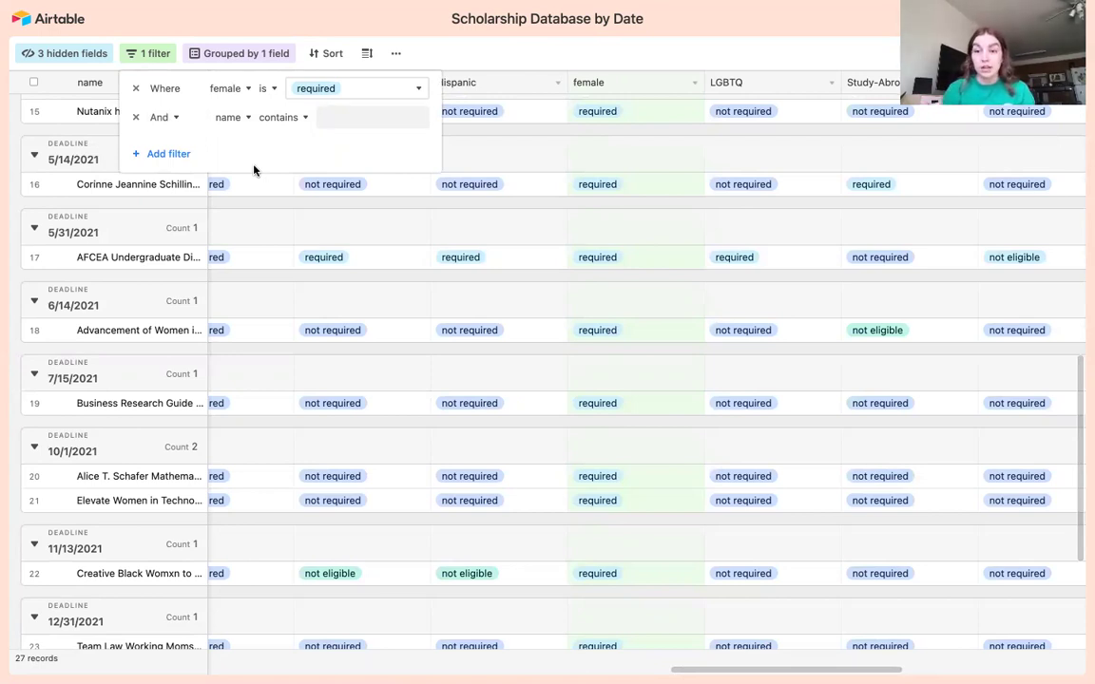
{"action": "left_click", "coordinate": [228, 117]}
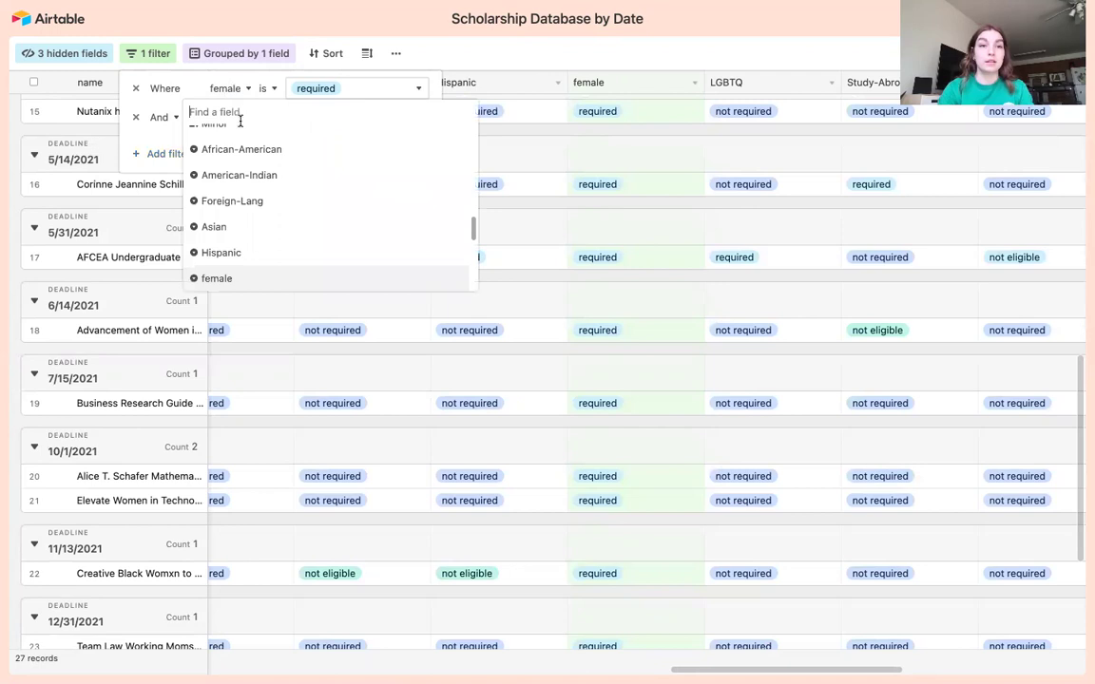
{"action": "scroll", "coordinate": [261, 189], "scroll_direction": "down", "scroll_amount": 3}
{"action": "scroll", "coordinate": [261, 188], "scroll_direction": "down", "scroll_amount": 2}
{"action": "scroll", "coordinate": [261, 188], "scroll_direction": "down", "scroll_amount": 1}
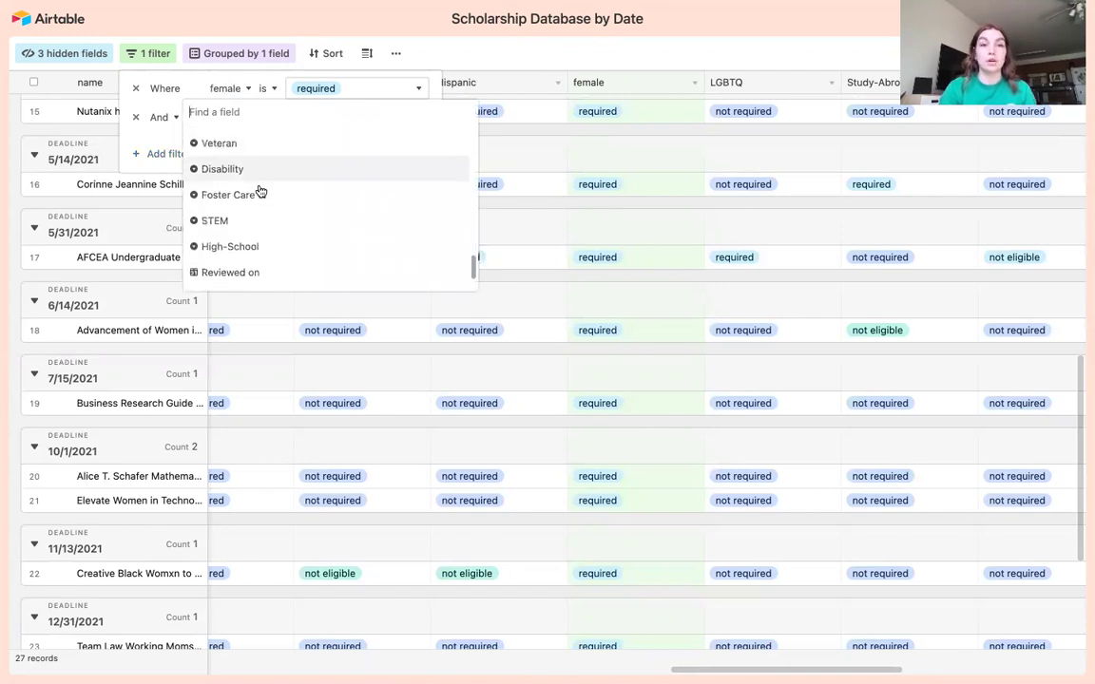
{"action": "scroll", "coordinate": [260, 192], "scroll_direction": "down", "scroll_amount": 1}
{"action": "scroll", "coordinate": [261, 191], "scroll_direction": "up", "scroll_amount": 2}
{"action": "scroll", "coordinate": [261, 192], "scroll_direction": "up", "scroll_amount": 2}
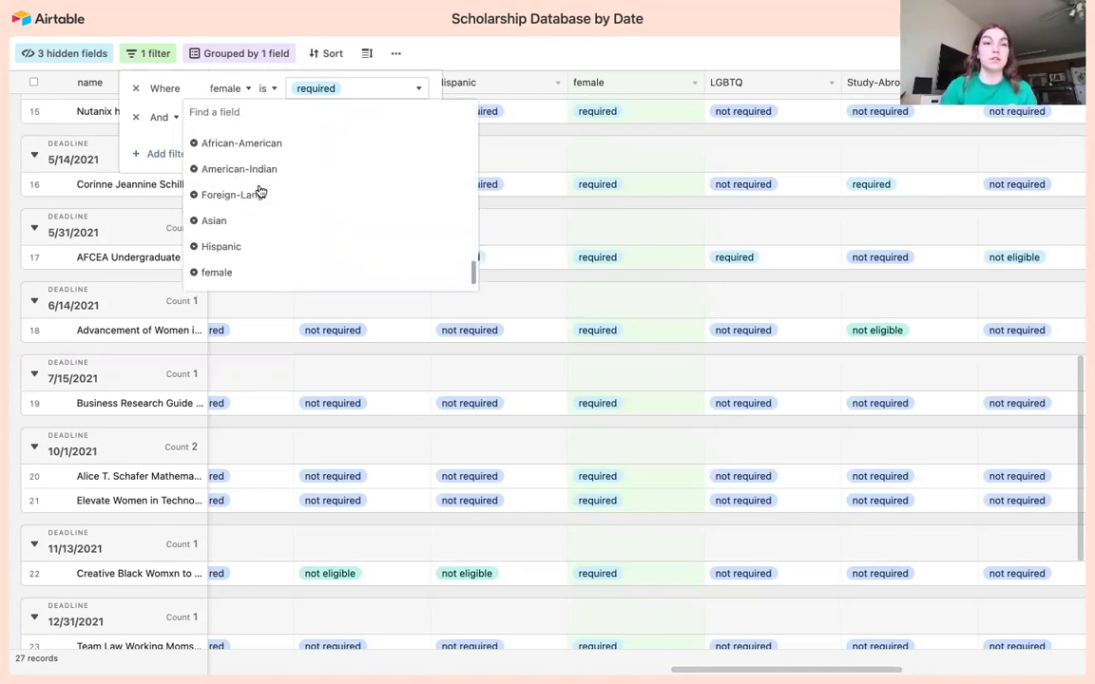
{"action": "scroll", "coordinate": [259, 190], "scroll_direction": "up", "scroll_amount": 3}
{"action": "scroll", "coordinate": [261, 187], "scroll_direction": "up", "scroll_amount": 2}
{"action": "scroll", "coordinate": [261, 188], "scroll_direction": "up", "scroll_amount": 1}
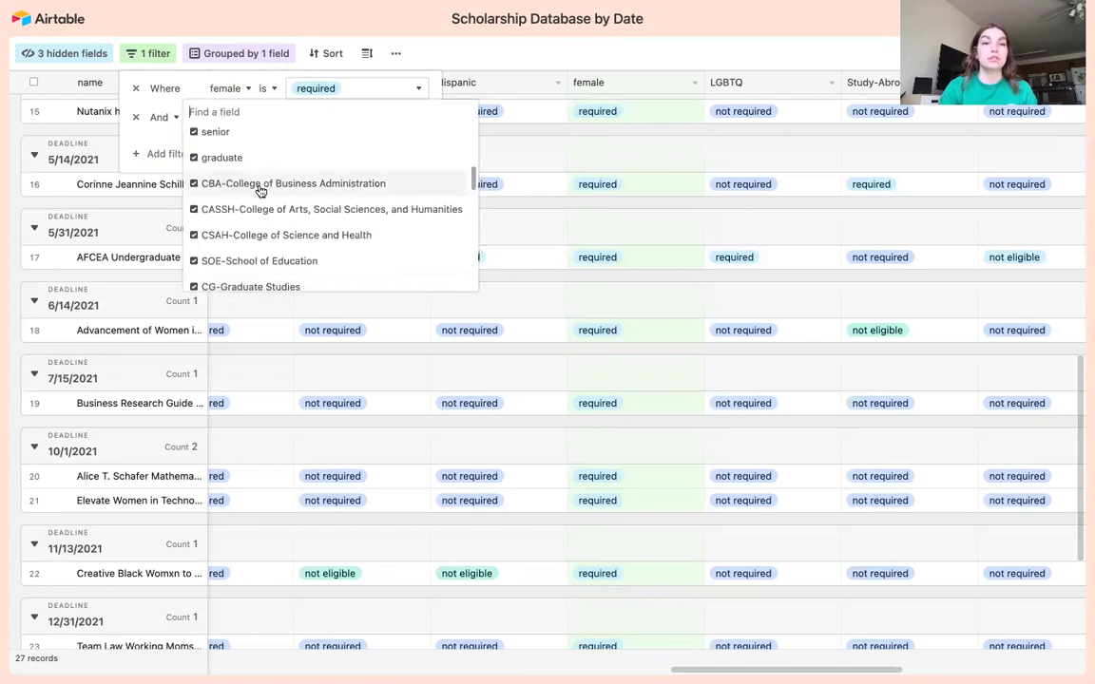
{"action": "left_click", "coordinate": [277, 235]}
{"action": "left_click", "coordinate": [290, 91]}
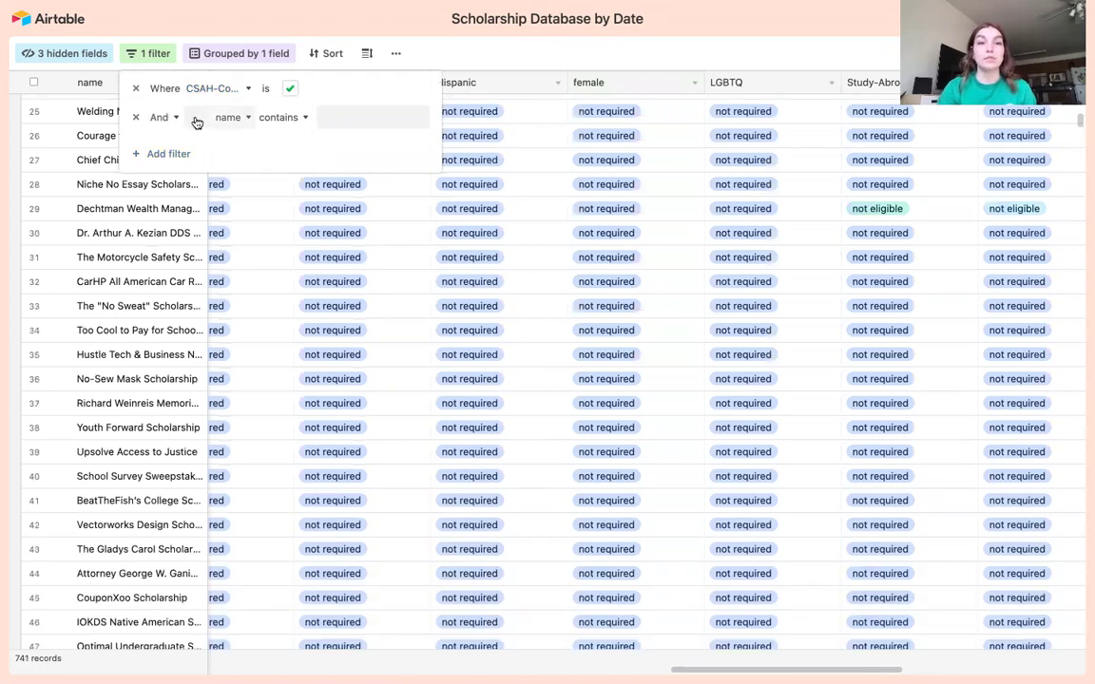
Step: Add a Major condition matching CSAH-Biology, narrowing the table to 5 scholarships
{"action": "left_click", "coordinate": [227, 117]}
{"action": "scroll", "coordinate": [273, 220], "scroll_direction": "down", "scroll_amount": 3}
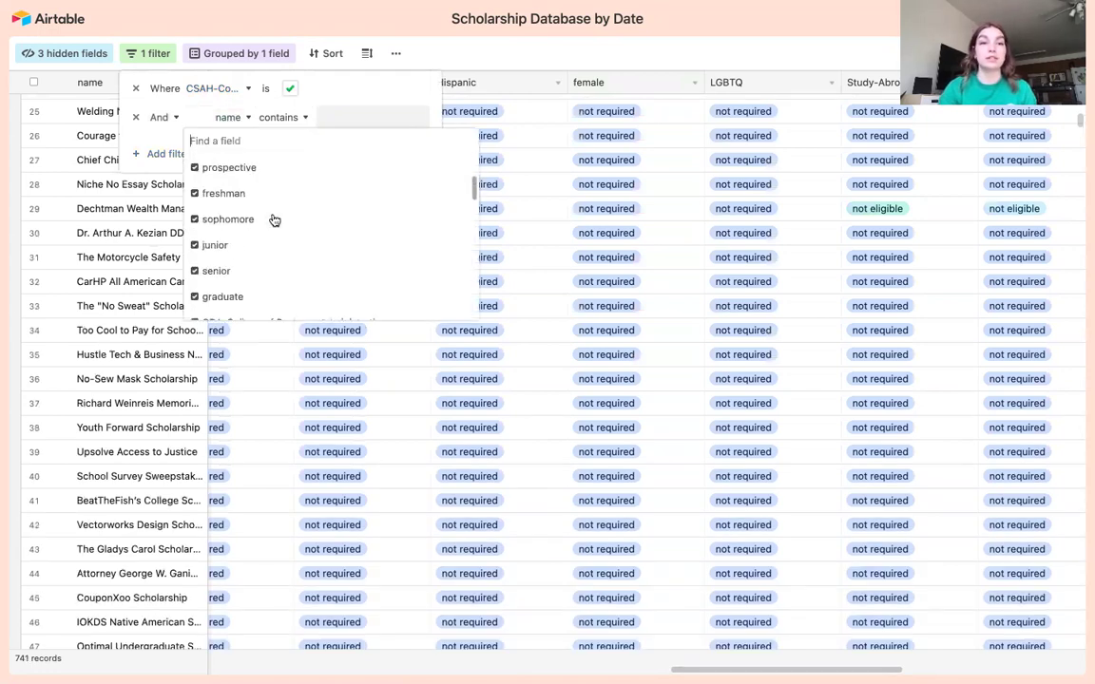
{"action": "scroll", "coordinate": [273, 220], "scroll_direction": "down", "scroll_amount": 3}
{"action": "scroll", "coordinate": [274, 219], "scroll_direction": "down", "scroll_amount": 1}
{"action": "scroll", "coordinate": [274, 220], "scroll_direction": "down", "scroll_amount": 2}
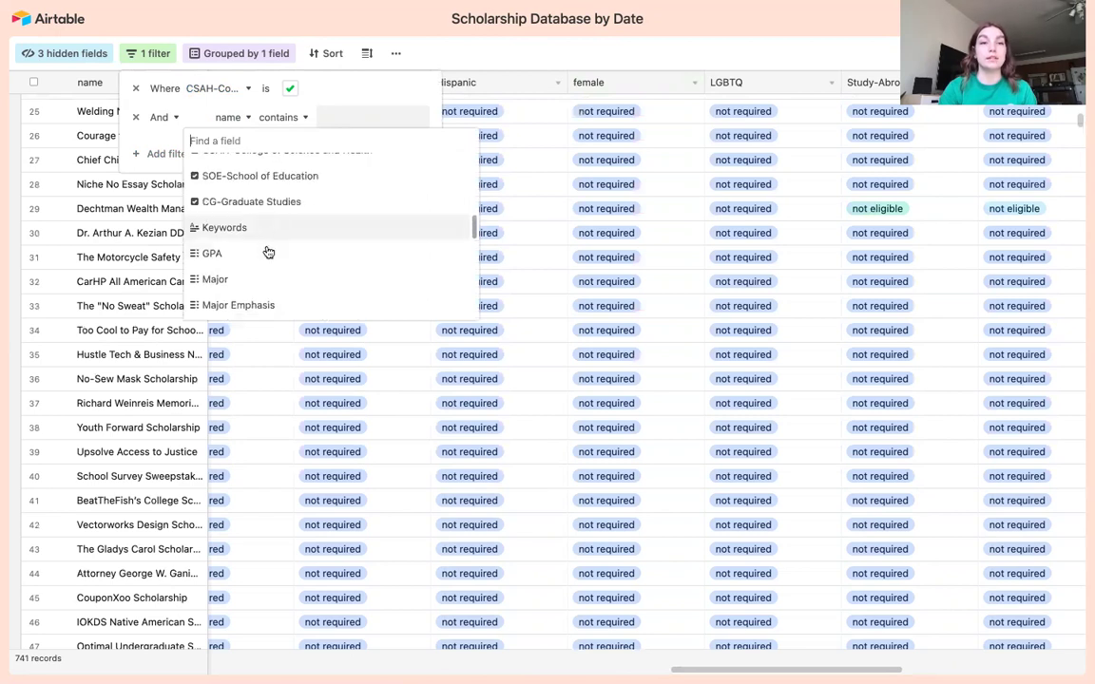
{"action": "left_click", "coordinate": [260, 278]}
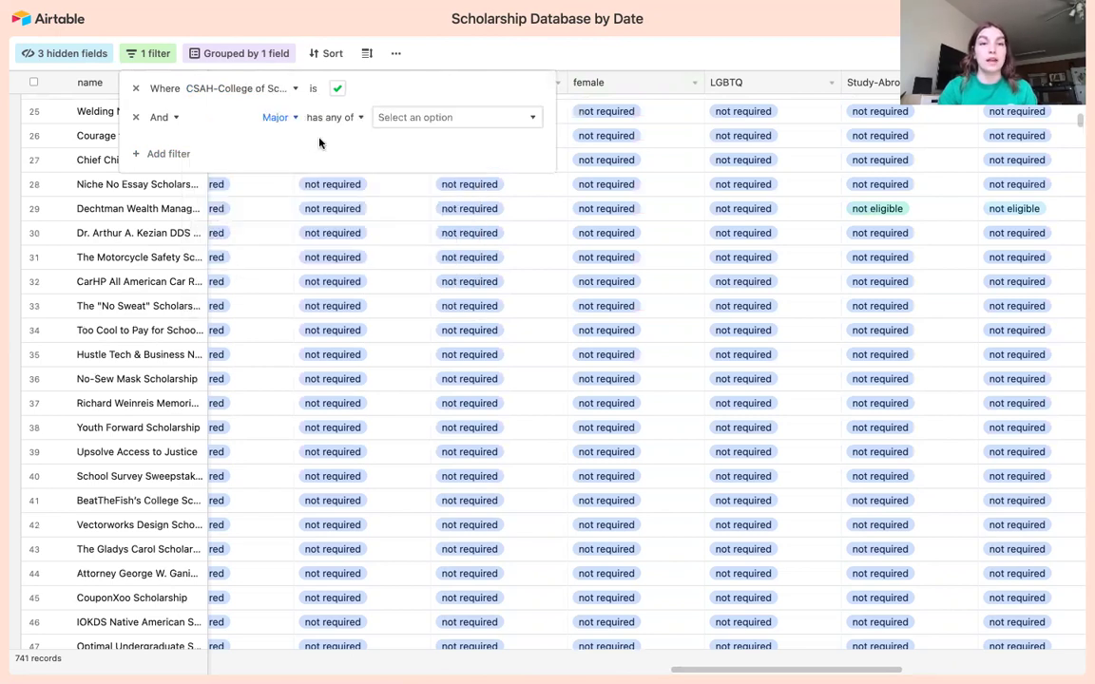
{"action": "left_click", "coordinate": [435, 117]}
{"action": "scroll", "coordinate": [494, 246], "scroll_direction": "down", "scroll_amount": 2}
{"action": "scroll", "coordinate": [494, 245], "scroll_direction": "down", "scroll_amount": 2}
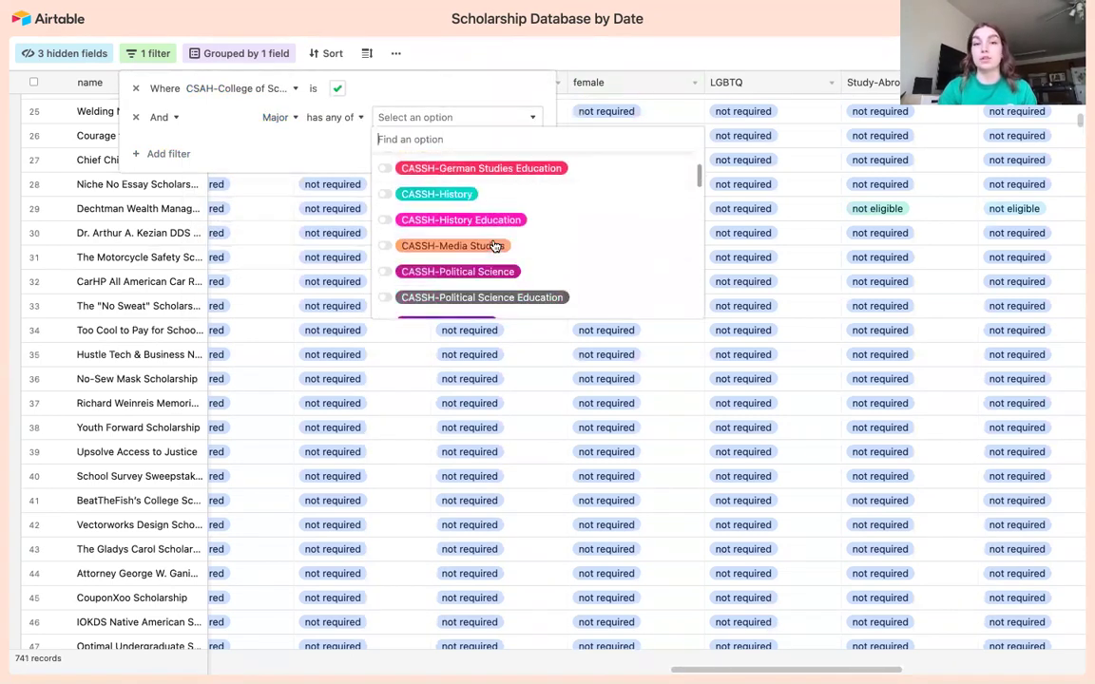
{"action": "scroll", "coordinate": [494, 246], "scroll_direction": "down", "scroll_amount": 2}
{"action": "scroll", "coordinate": [495, 246], "scroll_direction": "down", "scroll_amount": 2}
{"action": "scroll", "coordinate": [494, 245], "scroll_direction": "down", "scroll_amount": 2}
{"action": "scroll", "coordinate": [495, 245], "scroll_direction": "down", "scroll_amount": 2}
{"action": "scroll", "coordinate": [494, 245], "scroll_direction": "down", "scroll_amount": 2}
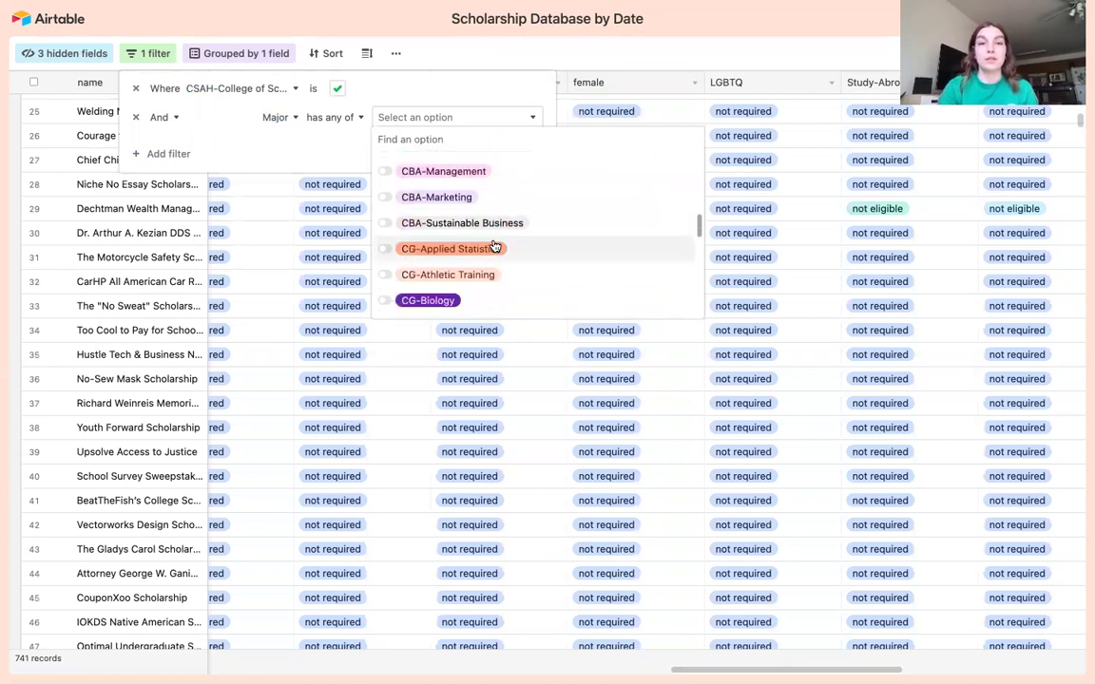
{"action": "scroll", "coordinate": [494, 246], "scroll_direction": "down", "scroll_amount": 2}
{"action": "scroll", "coordinate": [494, 246], "scroll_direction": "down", "scroll_amount": 1}
{"action": "scroll", "coordinate": [494, 245], "scroll_direction": "down", "scroll_amount": 2}
{"action": "scroll", "coordinate": [494, 245], "scroll_direction": "down", "scroll_amount": 2}
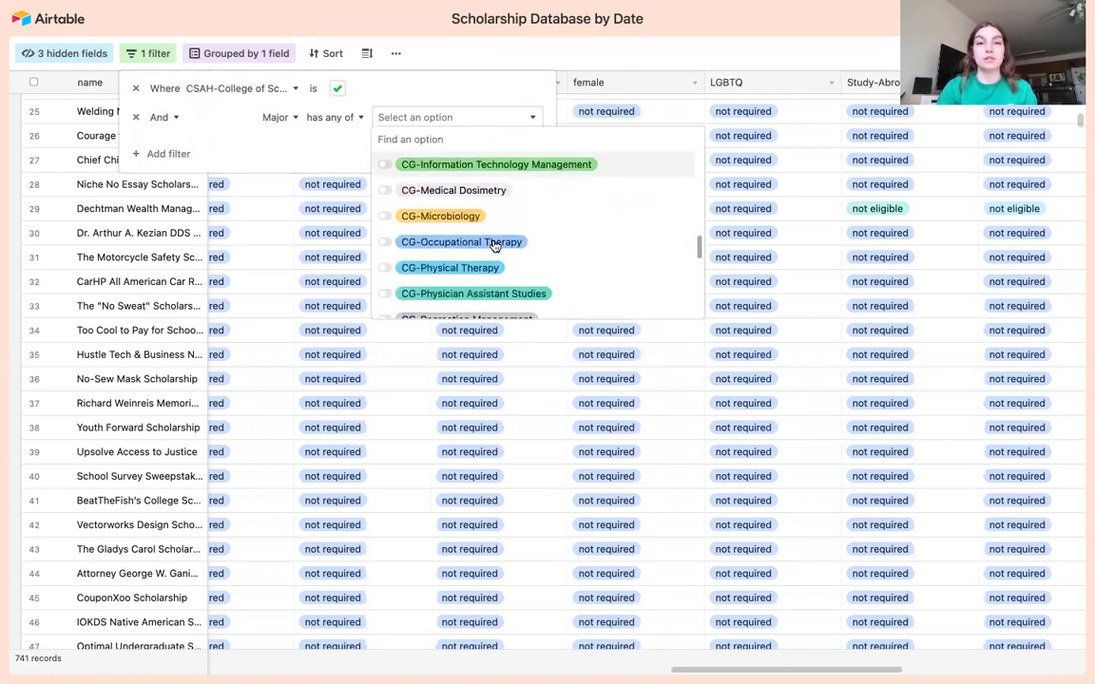
{"action": "scroll", "coordinate": [494, 245], "scroll_direction": "down", "scroll_amount": 1}
{"action": "scroll", "coordinate": [494, 245], "scroll_direction": "down", "scroll_amount": 3}
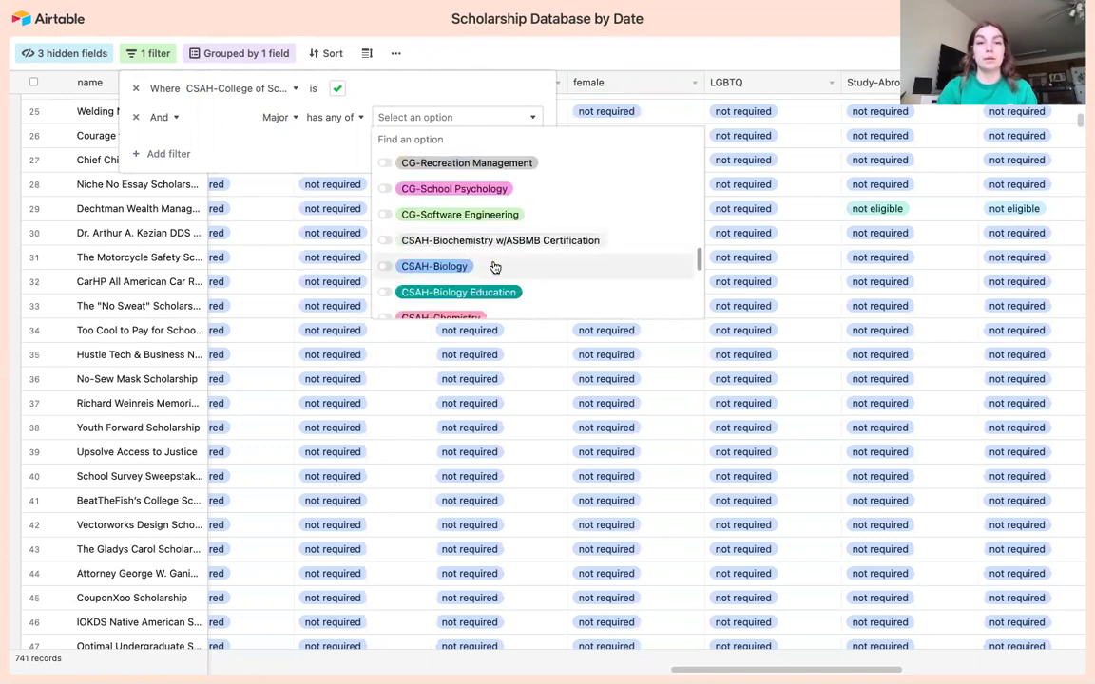
{"action": "left_click", "coordinate": [494, 267]}
Step: Close the filter popover and scroll the grid back to its first columns
{"action": "key", "text": "Escape"}
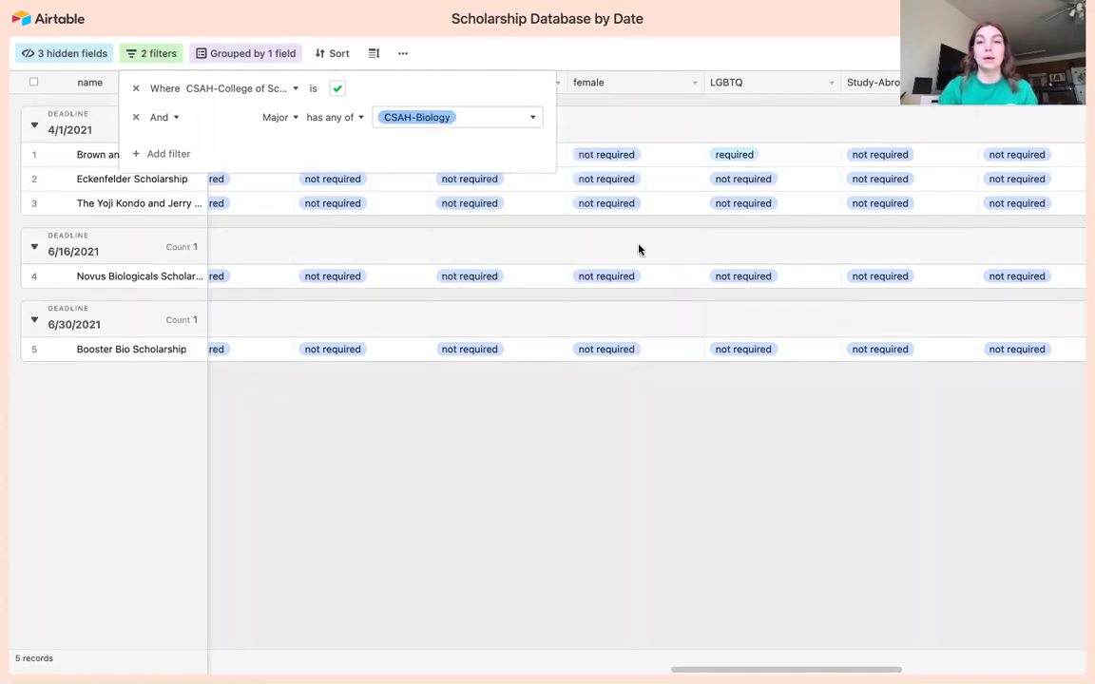
{"action": "left_click", "coordinate": [615, 457]}
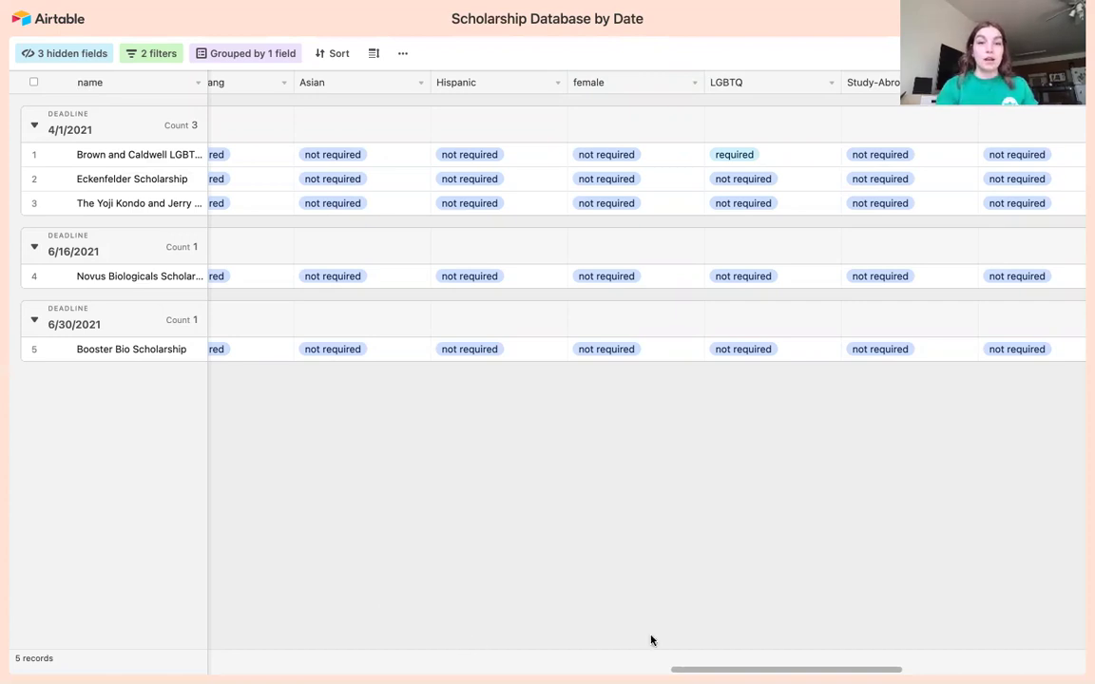
{"action": "scroll", "coordinate": [651, 641], "scroll_direction": "left", "scroll_amount": 5}
{"action": "scroll", "coordinate": [651, 640], "scroll_direction": "left", "scroll_amount": 5}
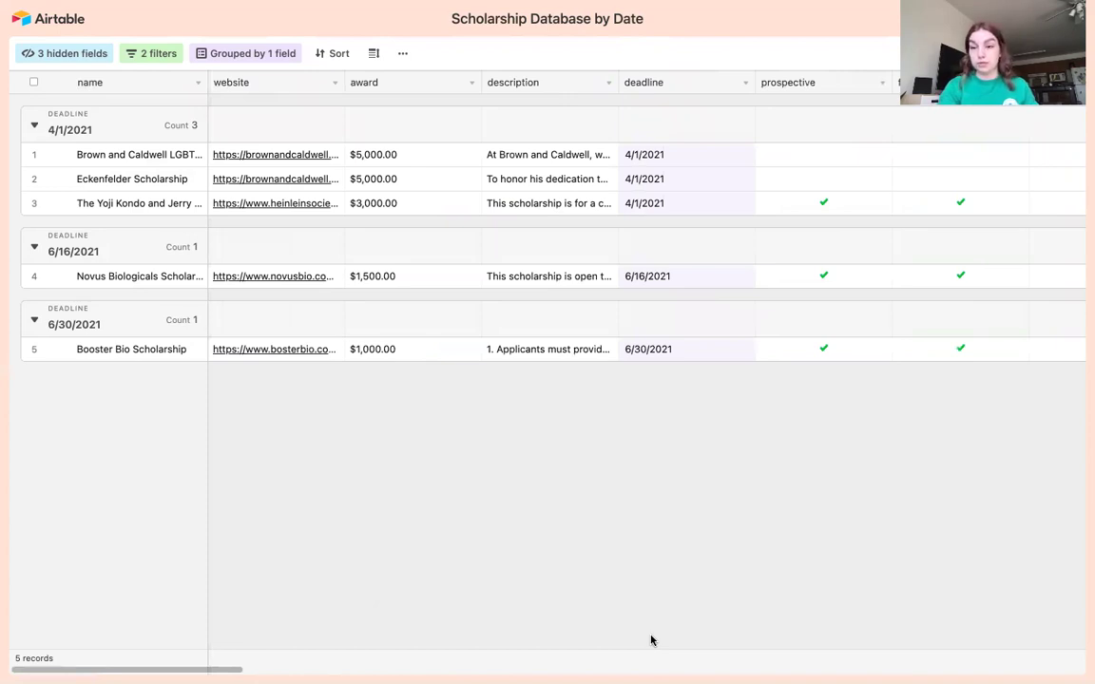
Step: Remove the College of Science and Health and Major conditions, restoring all 833 records
{"action": "left_click", "coordinate": [150, 55]}
{"action": "left_click", "coordinate": [136, 89]}
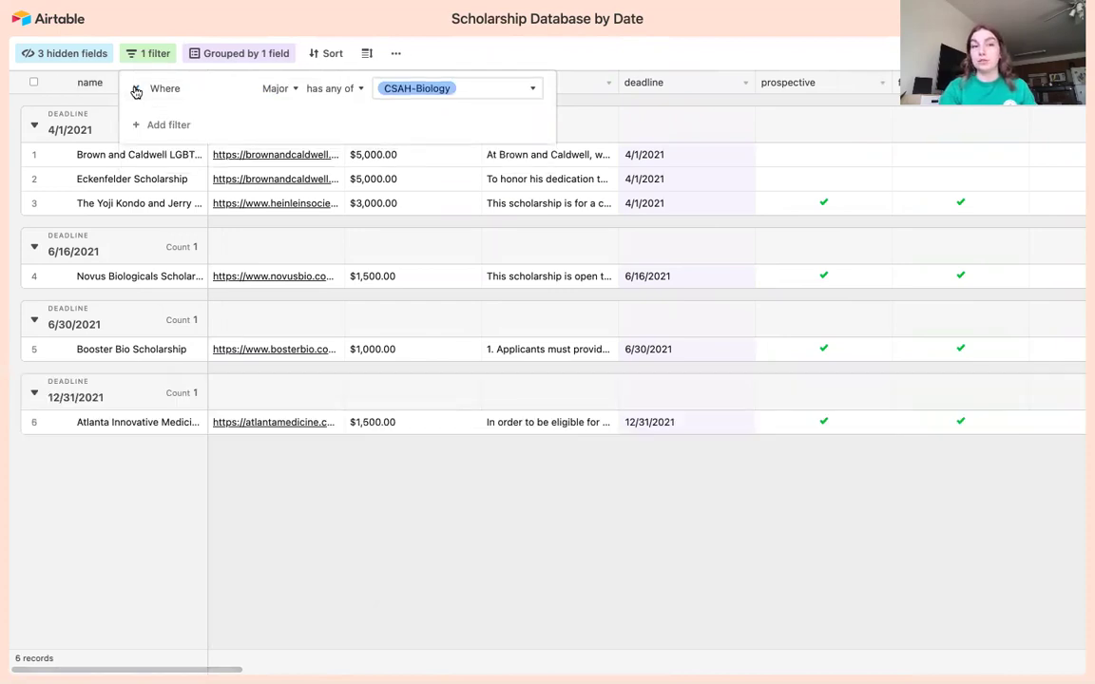
{"action": "left_click", "coordinate": [136, 90]}
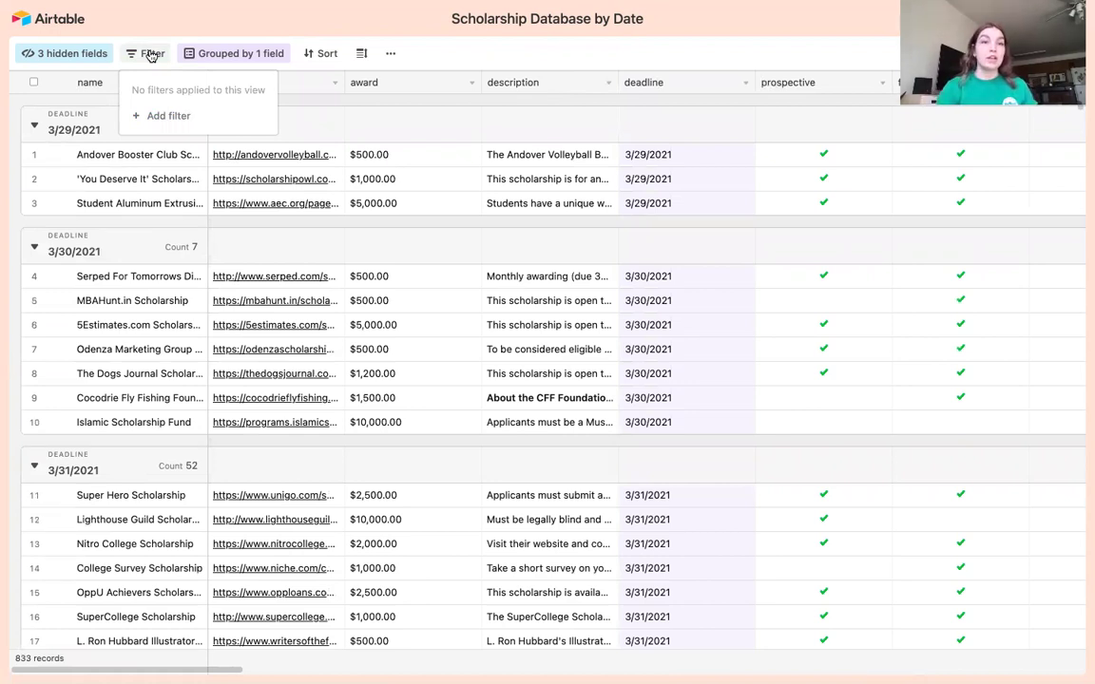
Step: Add a new blank filter condition, leaving its field as name
{"action": "left_click", "coordinate": [163, 115]}
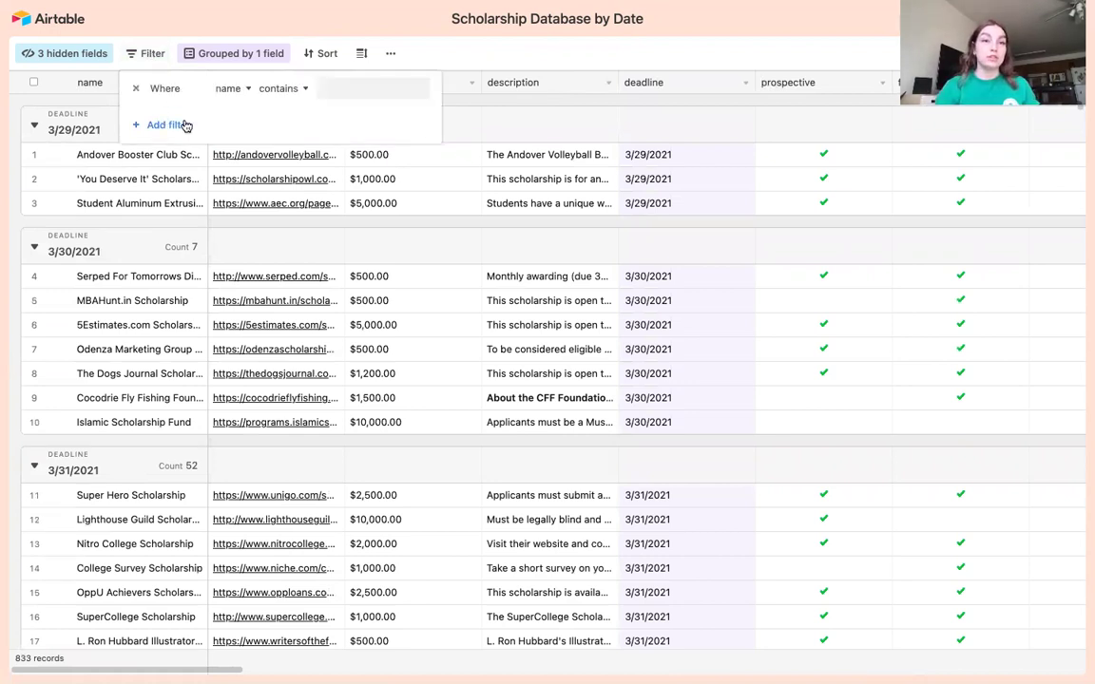
{"action": "left_click", "coordinate": [230, 88]}
{"action": "scroll", "coordinate": [317, 188], "scroll_direction": "down", "scroll_amount": 3}
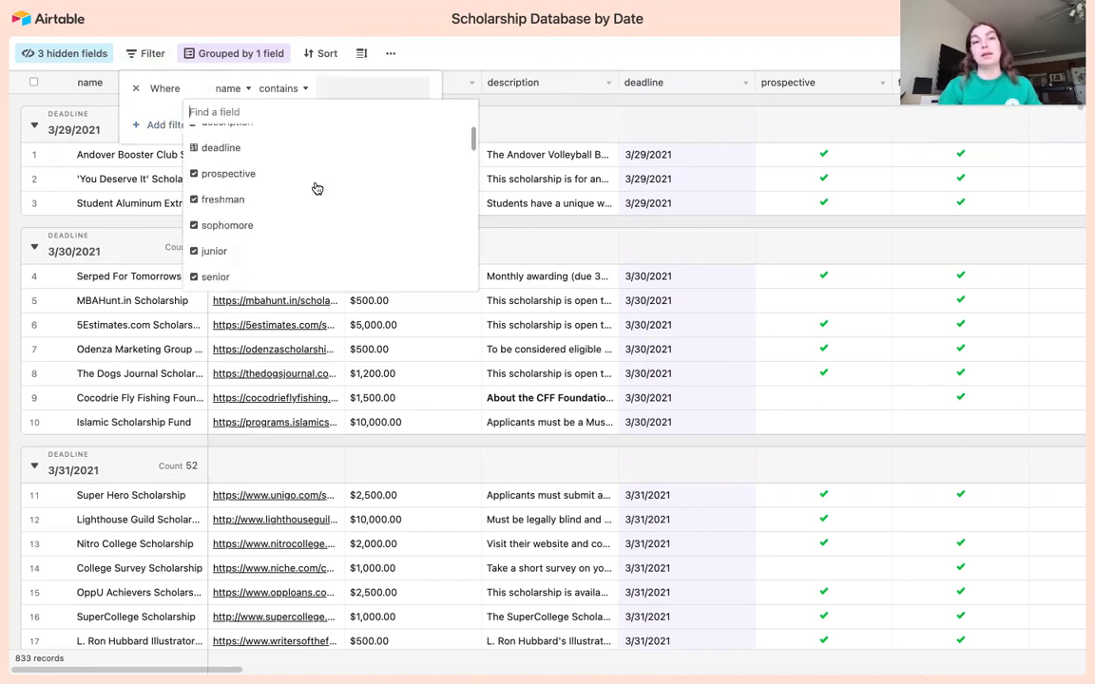
{"action": "scroll", "coordinate": [316, 188], "scroll_direction": "down", "scroll_amount": 1}
{"action": "scroll", "coordinate": [317, 188], "scroll_direction": "down", "scroll_amount": 2}
{"action": "scroll", "coordinate": [316, 188], "scroll_direction": "up", "scroll_amount": 3}
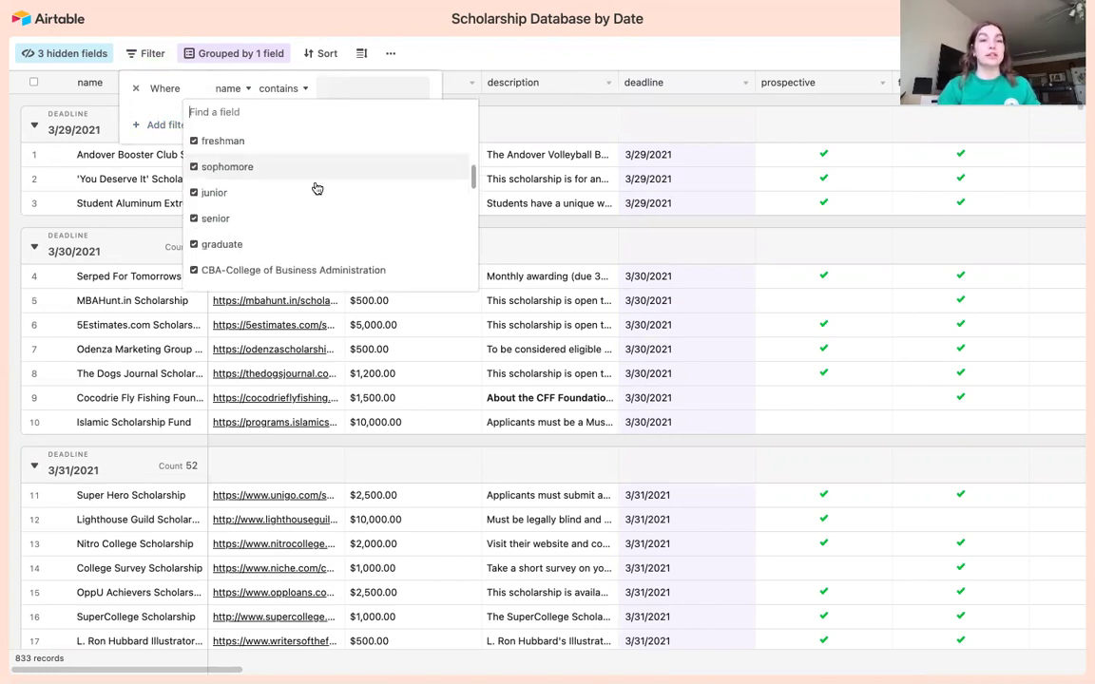
{"action": "scroll", "coordinate": [313, 185], "scroll_direction": "up", "scroll_amount": 1}
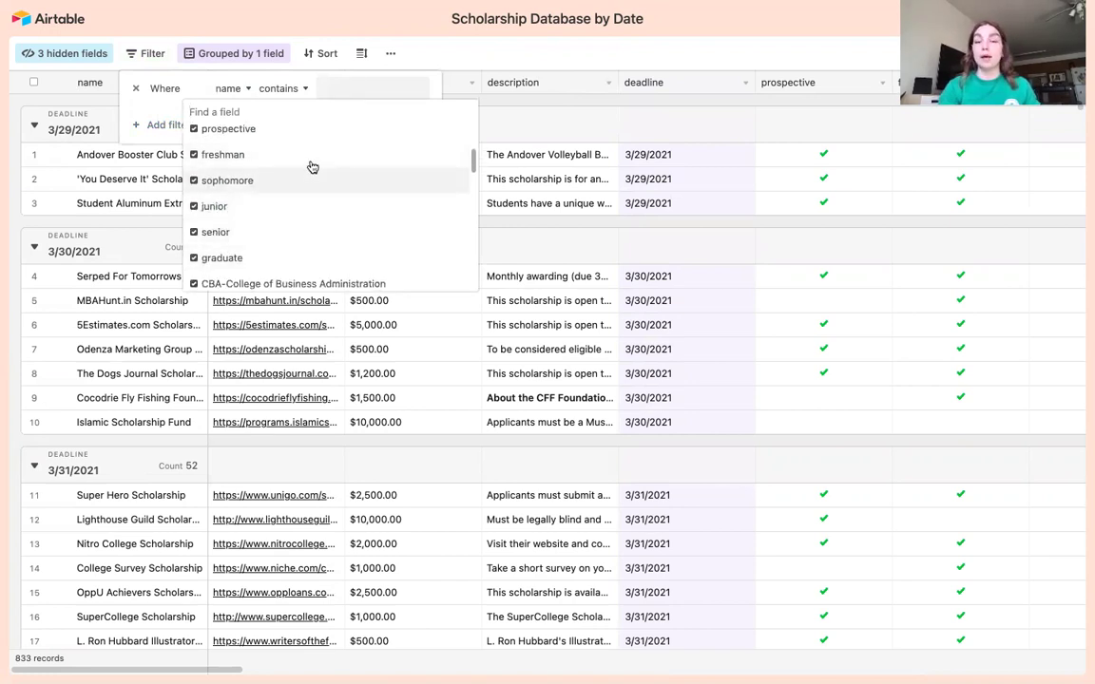
{"action": "scroll", "coordinate": [304, 133], "scroll_direction": "up", "scroll_amount": 1}
{"action": "left_click", "coordinate": [225, 92]}
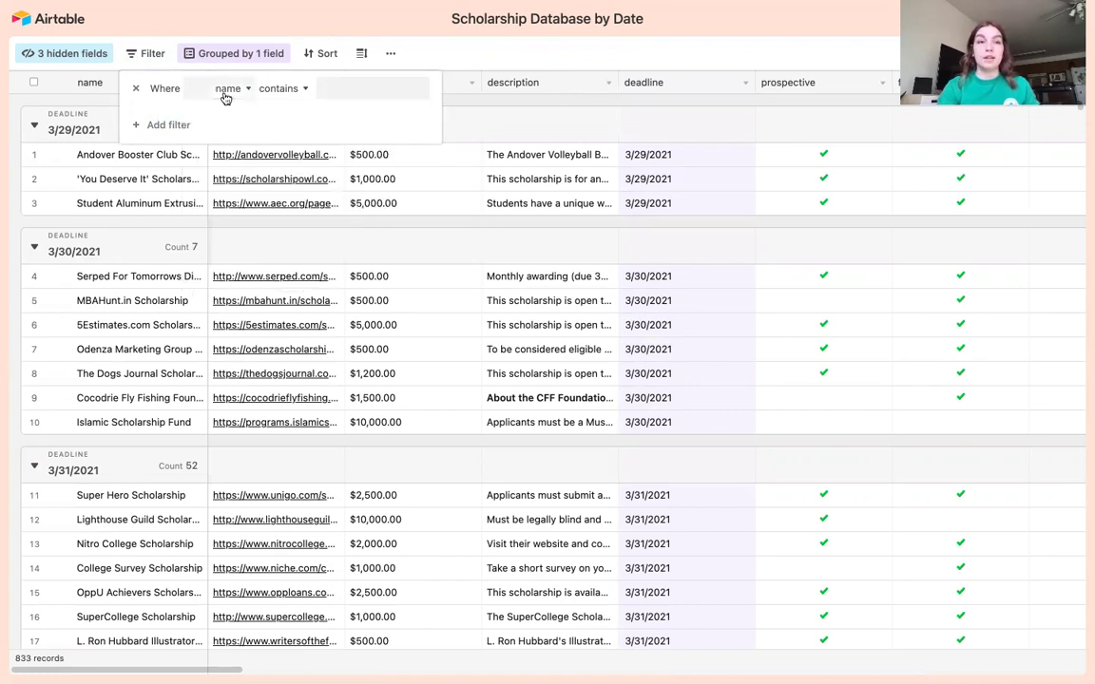